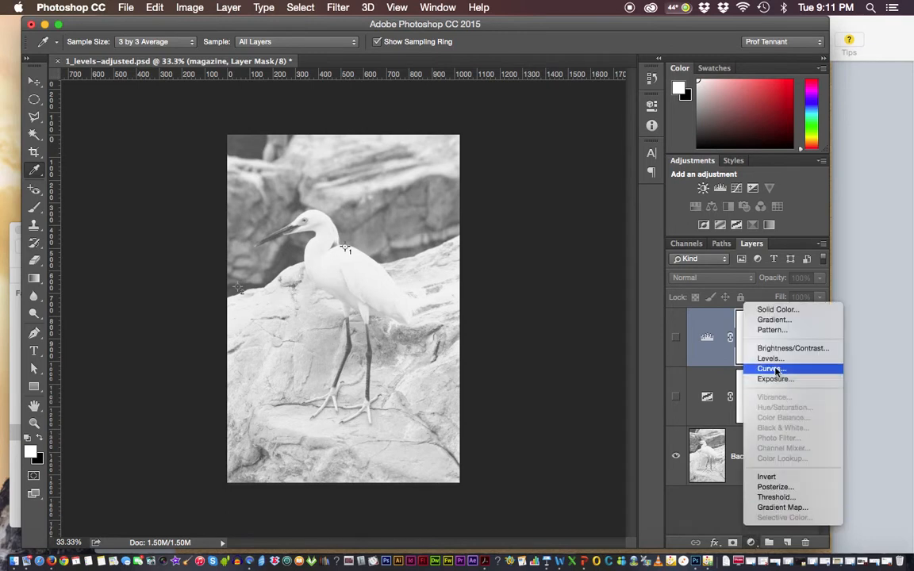
# - Add a Levels adjustment layer and set its white point target color to 15% K, without saving it as default
pyautogui.click(767, 358)
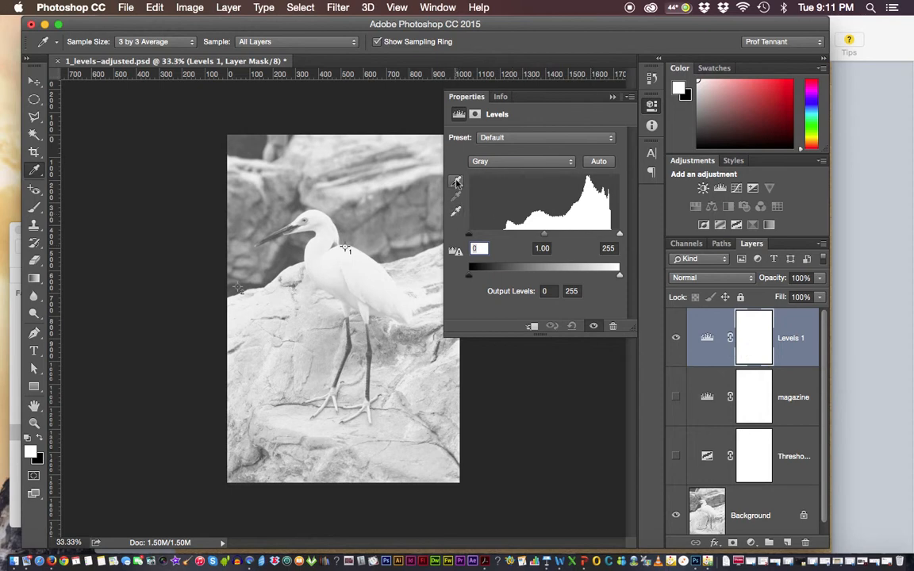
pyautogui.click(457, 216)
pyautogui.doubleClick(457, 214)
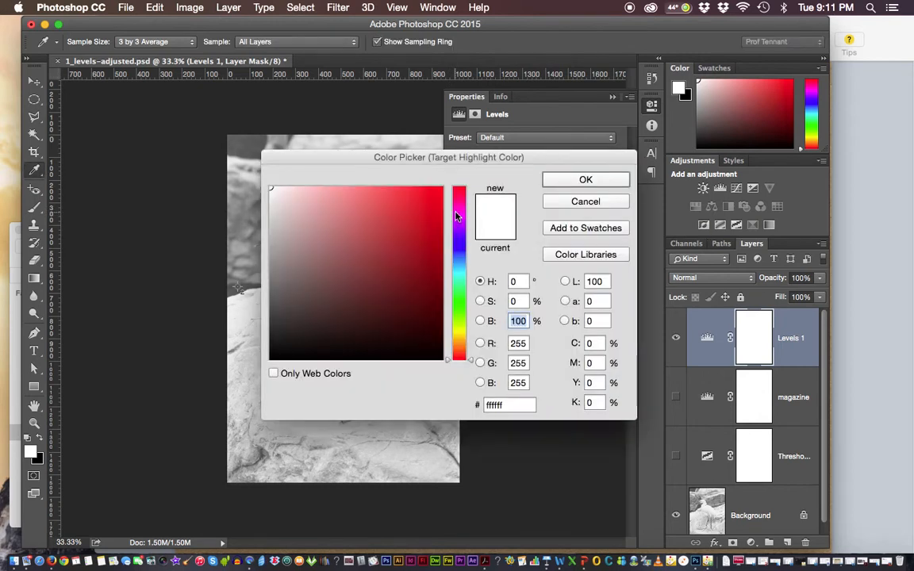
pyautogui.click(596, 402)
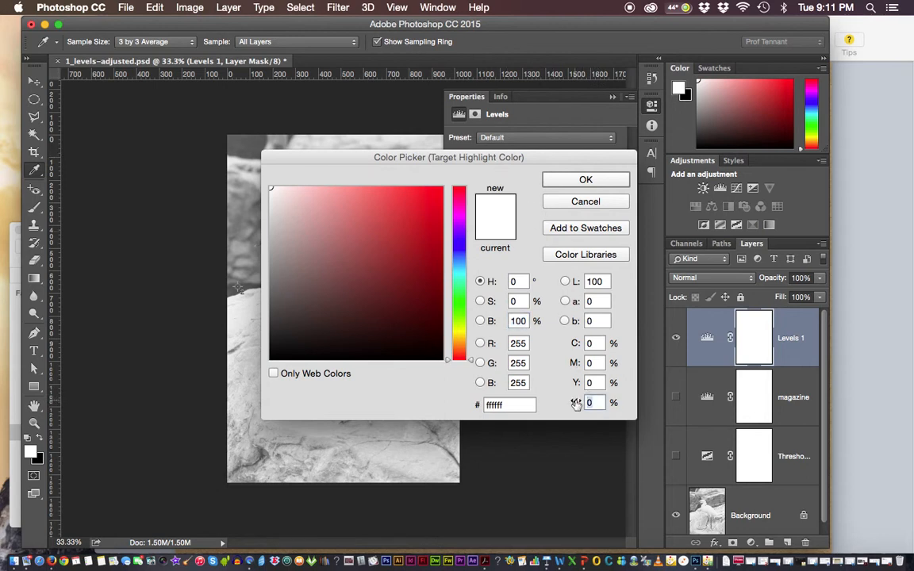
pyautogui.write('15')
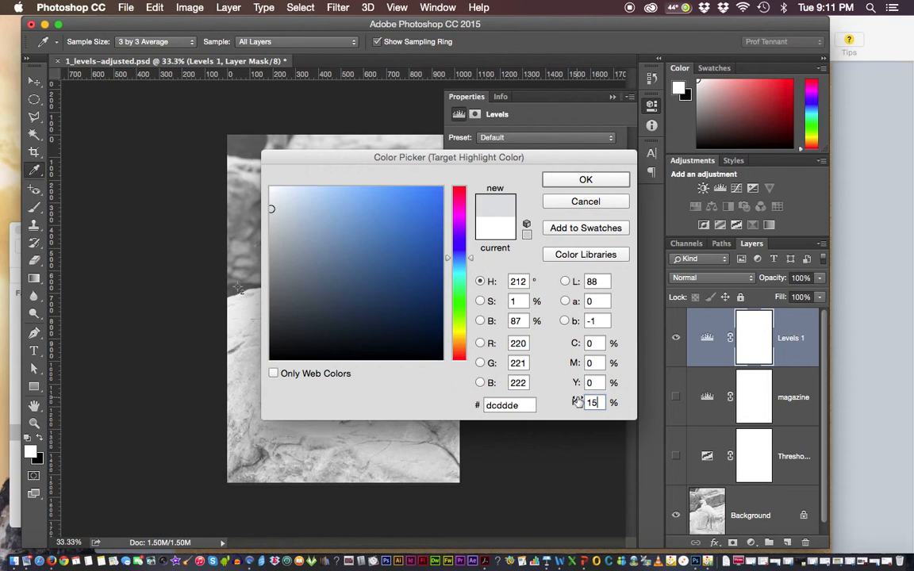
pyautogui.click(581, 180)
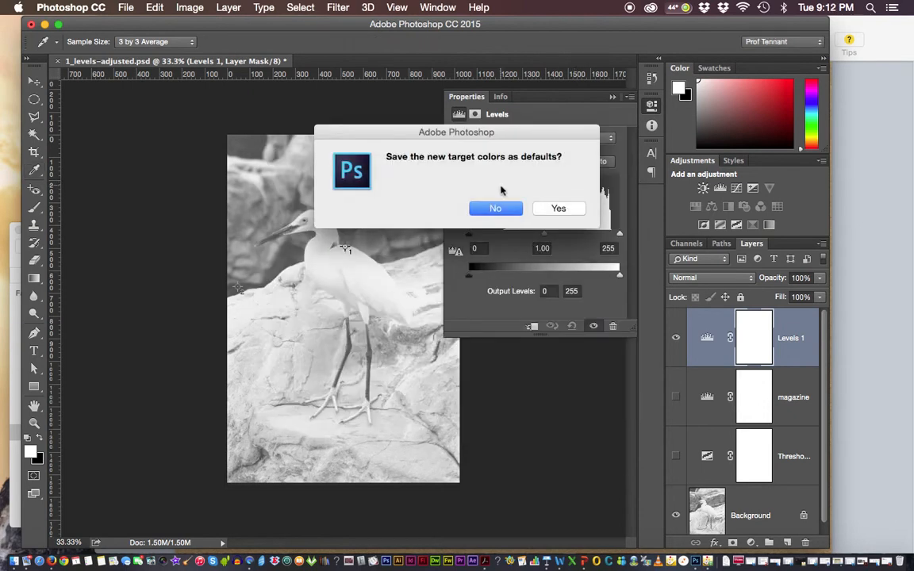
pyautogui.click(496, 210)
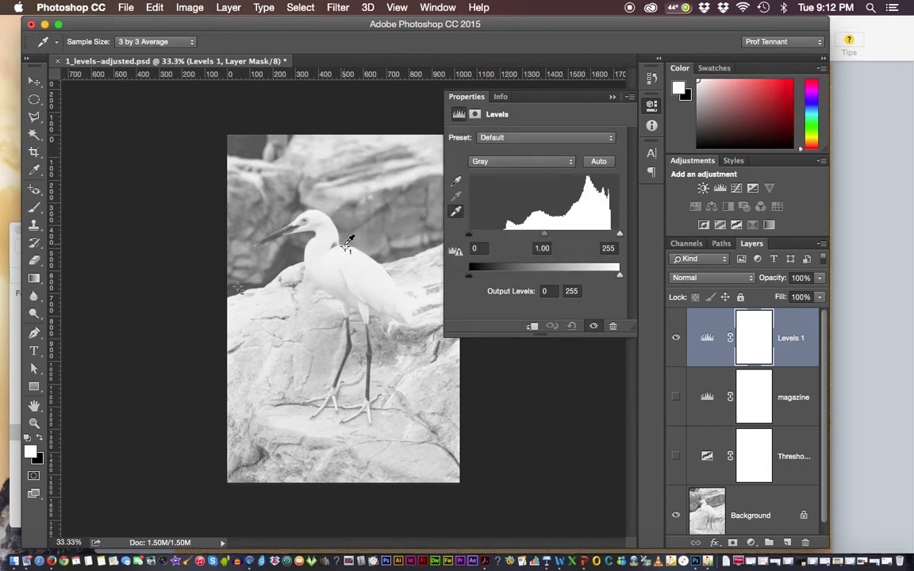
# - Set the Levels white point by sampling the image at color sampler 1 on the bird's back
pyautogui.press('super+plus')
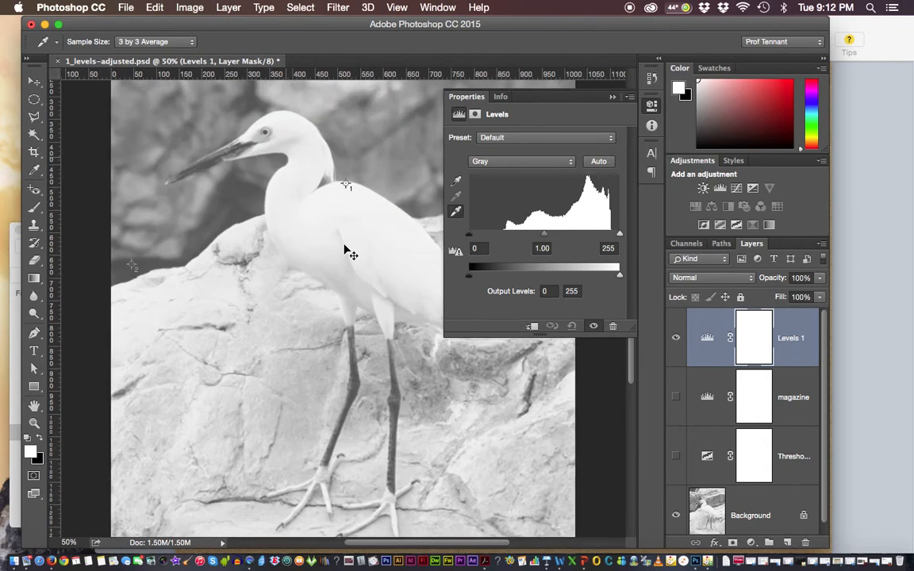
pyautogui.press('super+plus')
pyautogui.press('super+plus')
pyautogui.moveTo(380, 151); pyautogui.dragTo(375, 292)
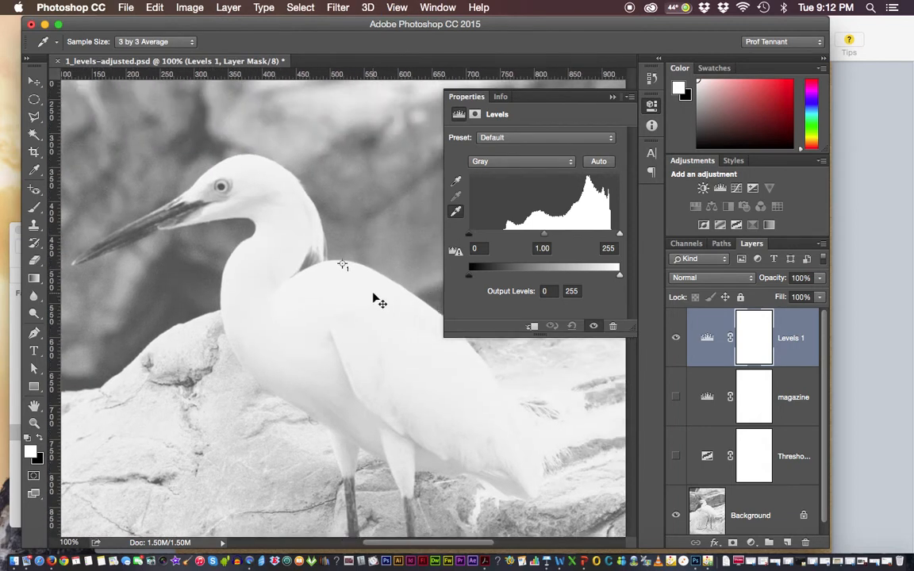
pyautogui.press('super+plus')
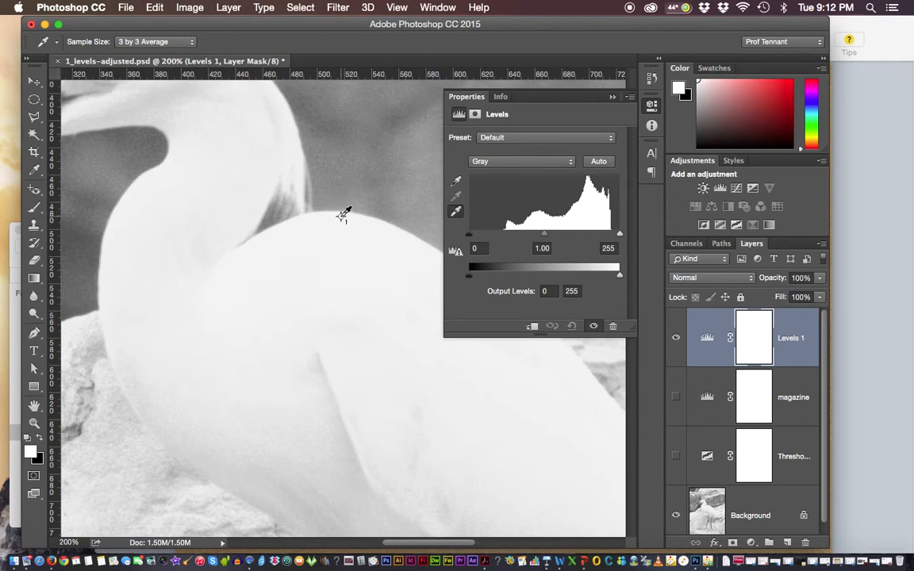
pyautogui.click(342, 214)
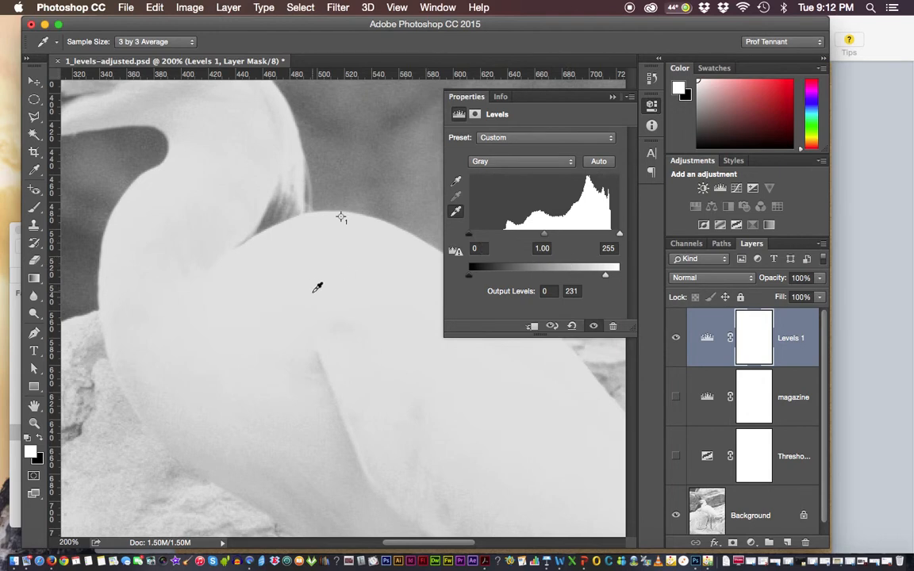
# - Set the Levels black point target color to C 0, M 0, Y 0, K 85%, without saving it as default
pyautogui.moveTo(241, 302); pyautogui.dragTo(426, 249)
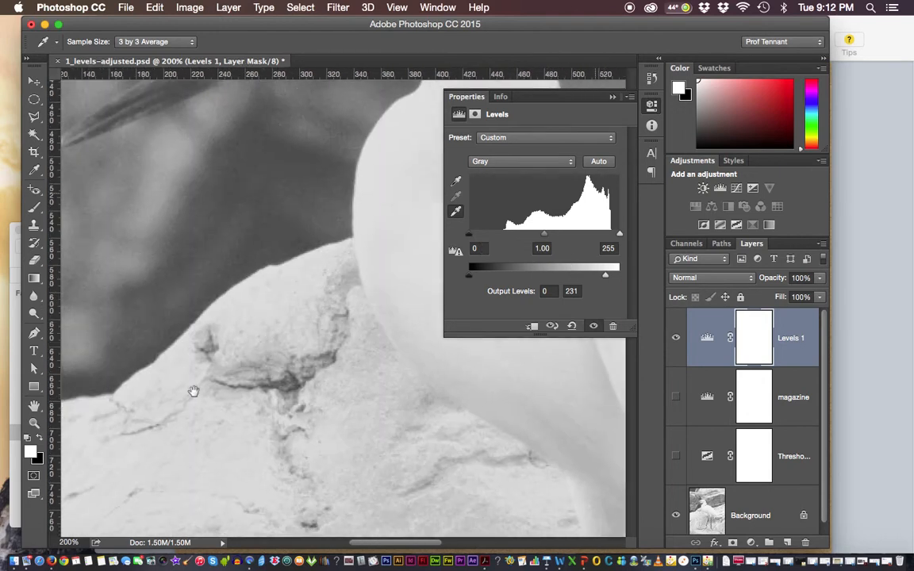
pyautogui.moveTo(192, 389); pyautogui.dragTo(485, 358)
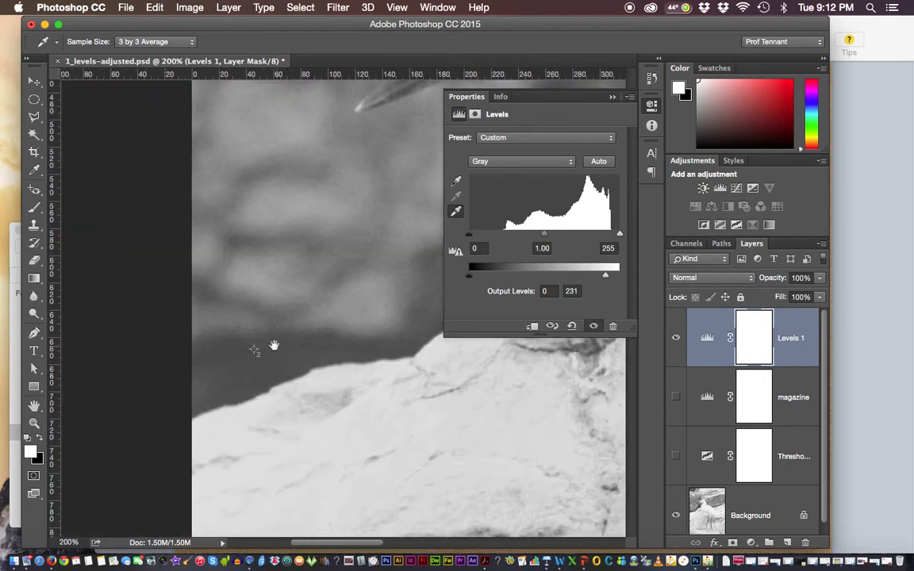
pyautogui.doubleClick(455, 185)
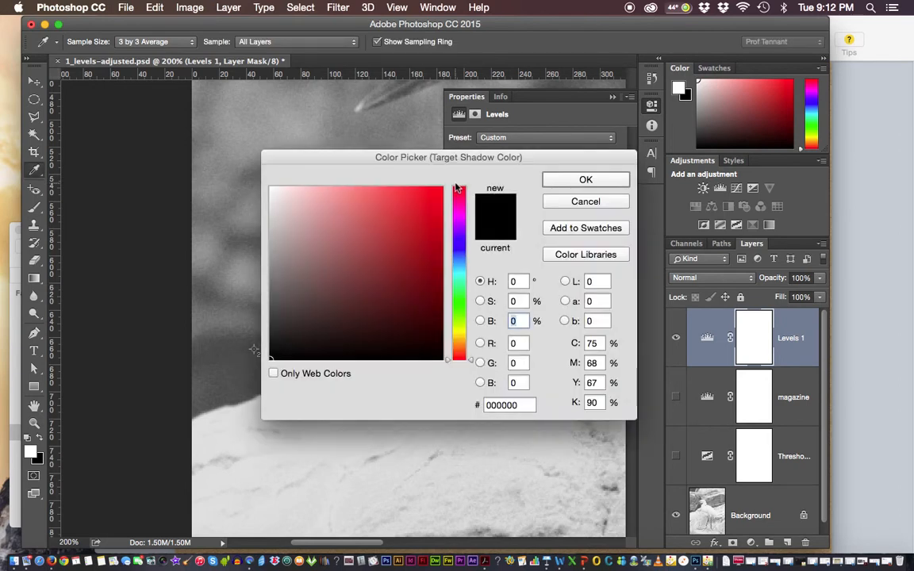
pyautogui.moveTo(459, 160); pyautogui.dragTo(421, 160)
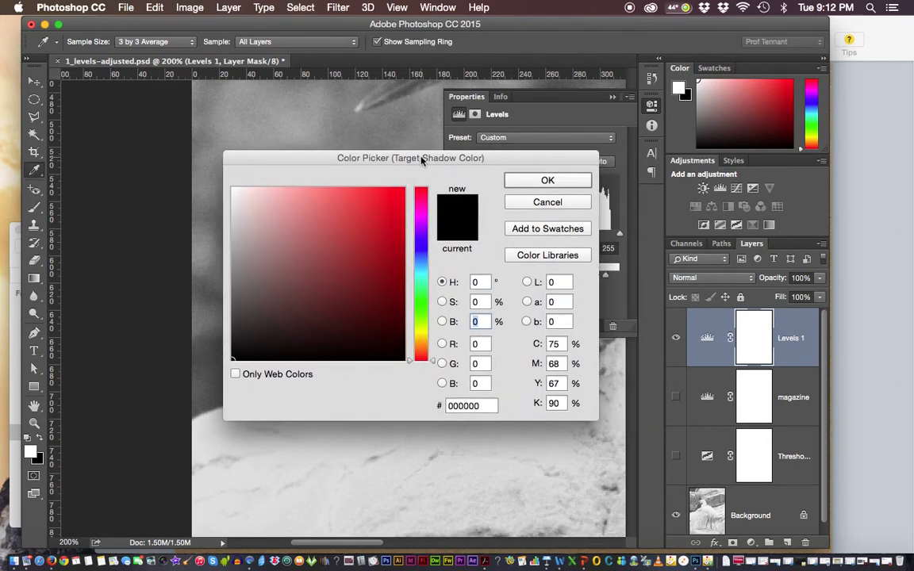
pyautogui.click(554, 343)
pyautogui.write('0')
pyautogui.press('Tab')
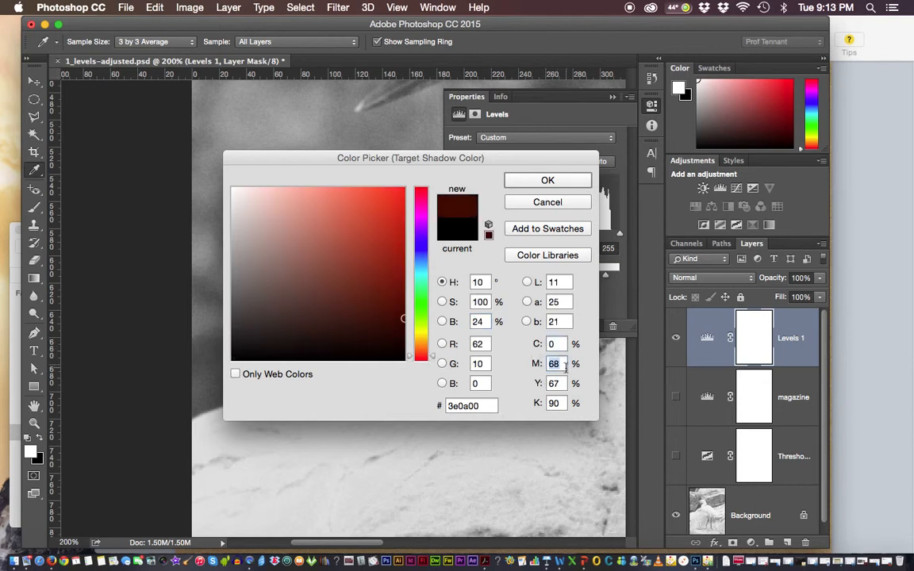
pyautogui.write('0')
pyautogui.press('Tab')
pyautogui.write('0')
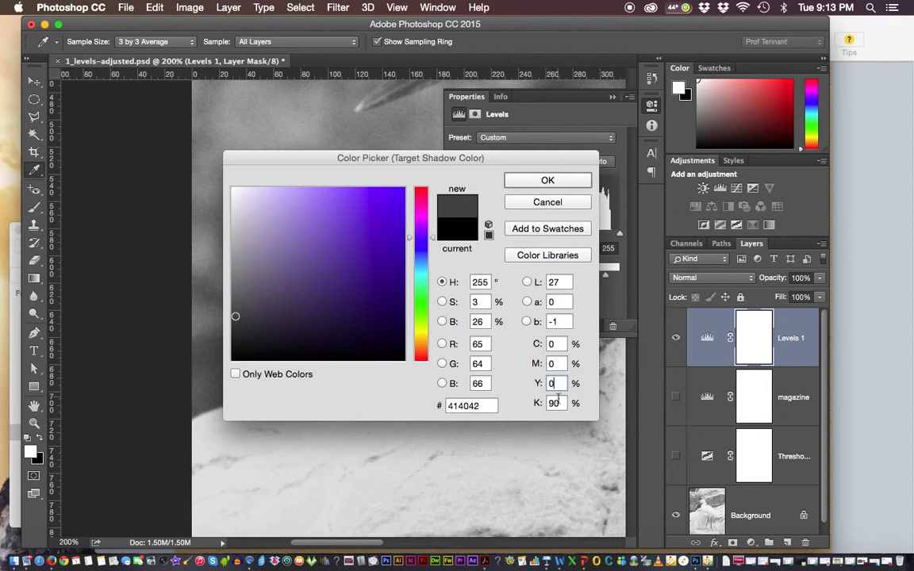
pyautogui.click(562, 403)
pyautogui.write('85')
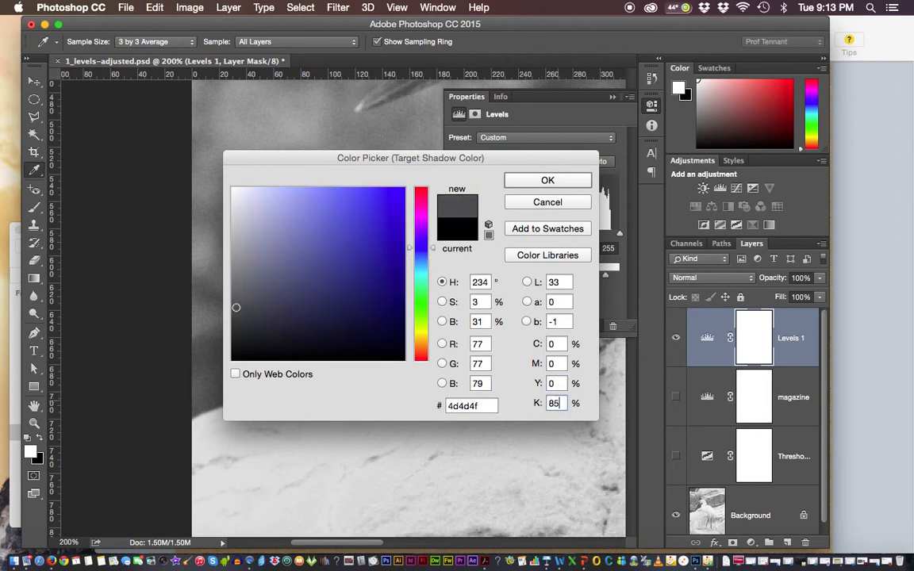
pyautogui.click(548, 181)
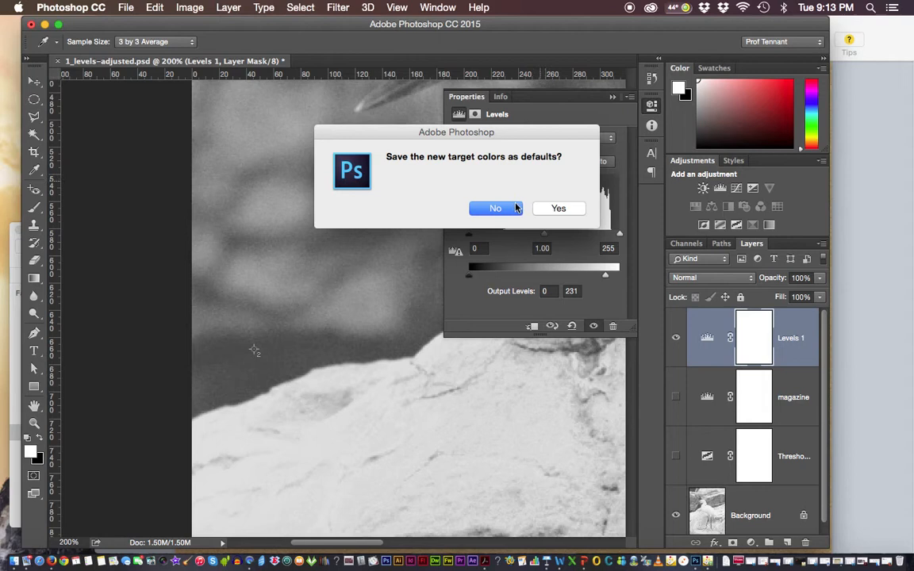
pyautogui.press('Return')
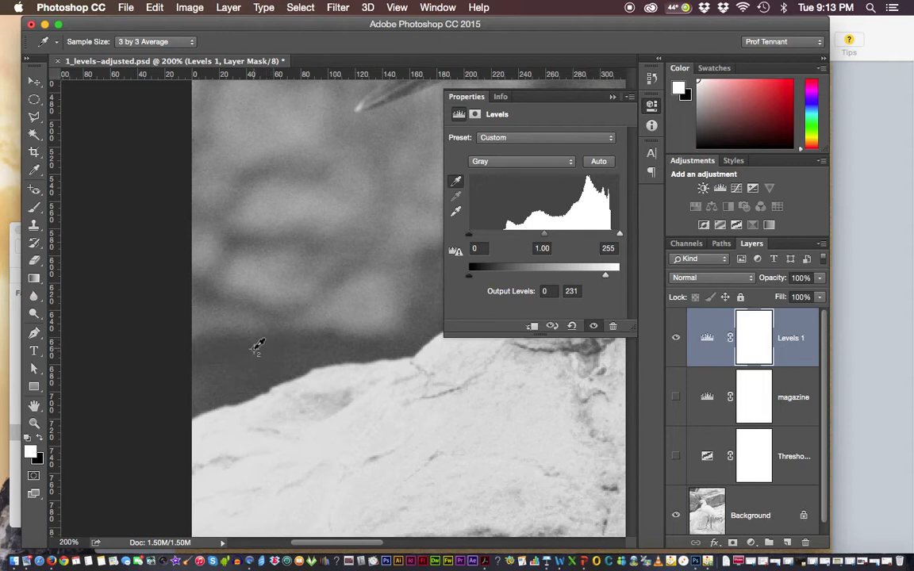
# - Set the black point by sampling at color sampler 2 in the dark rock, and fine-tune the midtones slightly
pyautogui.click(256, 348)
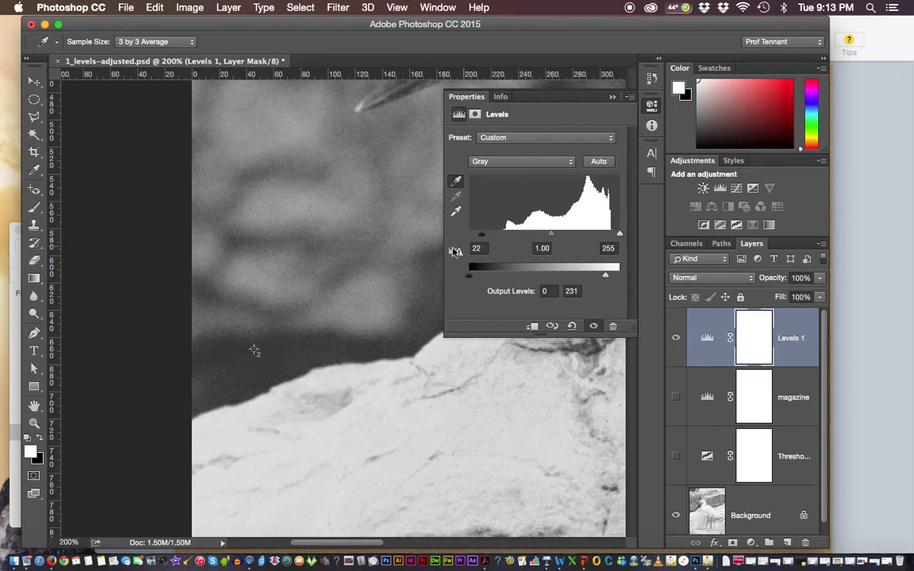
pyautogui.press('super+0')
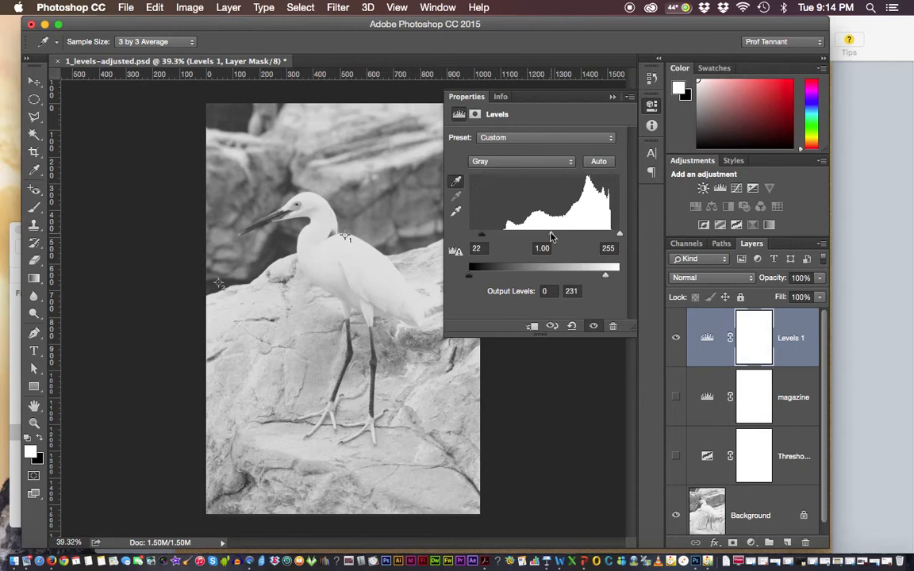
pyautogui.moveTo(548, 235)
pyautogui.mouseDown()
pyautogui.moveTo(534, 234)
pyautogui.moveTo(548, 234)
pyautogui.mouseUp()
pyautogui.moveTo(547, 234); pyautogui.dragTo(553, 233)
pyautogui.moveTo(553, 234); pyautogui.dragTo(554, 235)
pyautogui.moveTo(553, 238); pyautogui.dragTo(554, 239)
pyautogui.click(612, 97)
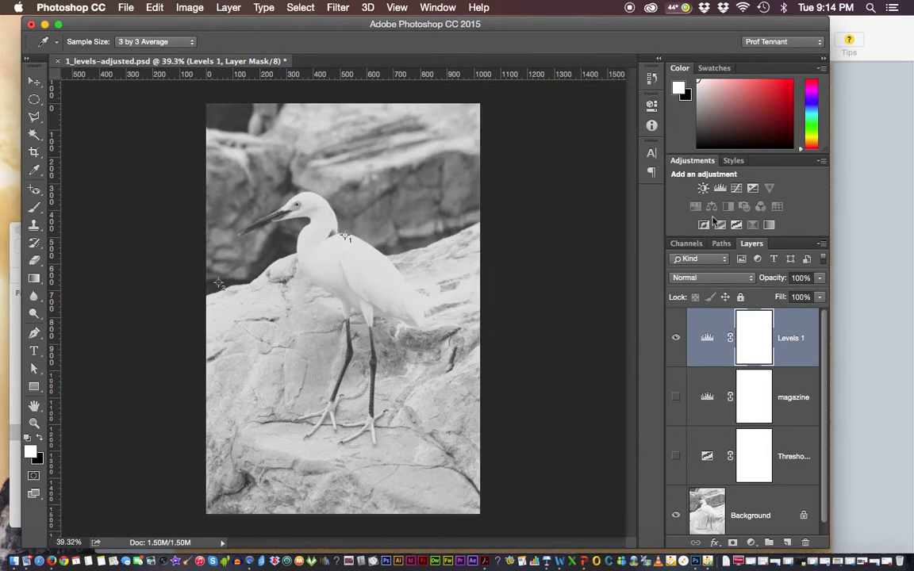
# - Rename the new Levels adjustment layer "news" and hide it
pyautogui.doubleClick(795, 346)
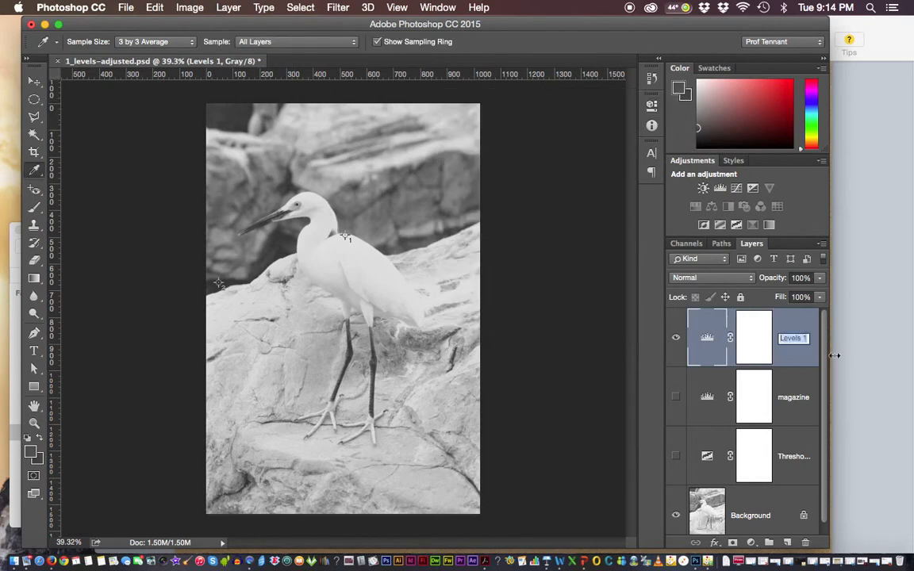
pyautogui.write('news')
pyautogui.press('Return')
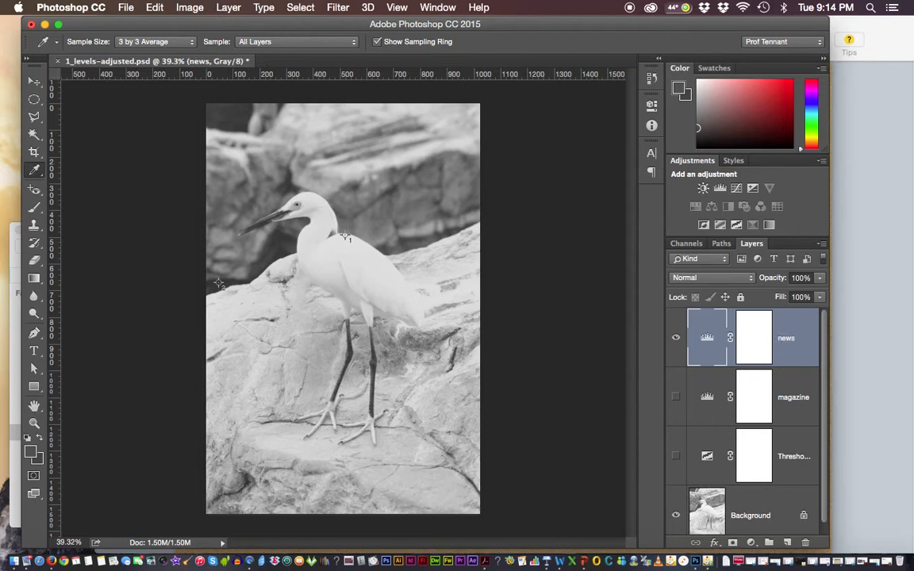
pyautogui.click(675, 340)
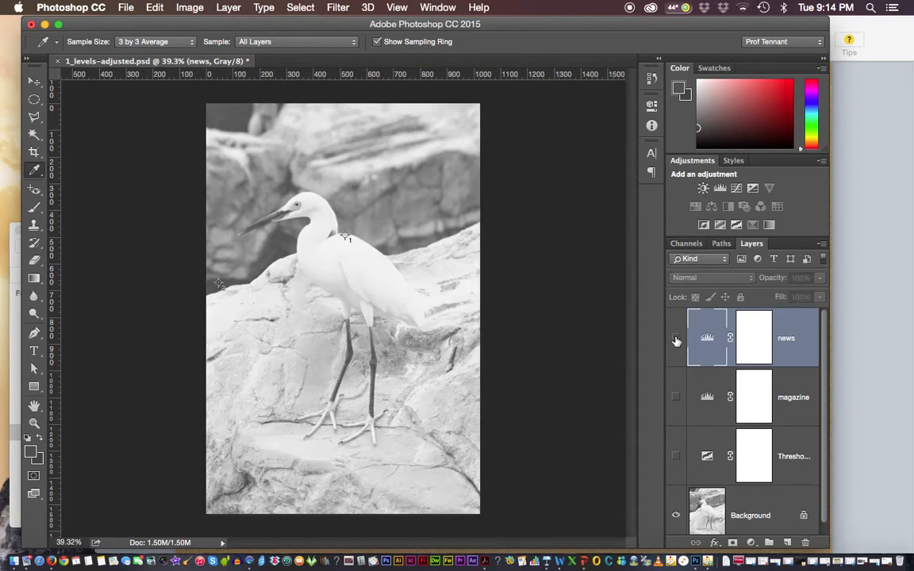
# - Add another Levels adjustment layer and accept pure white with 0% K as its white point target color
pyautogui.click(750, 543)
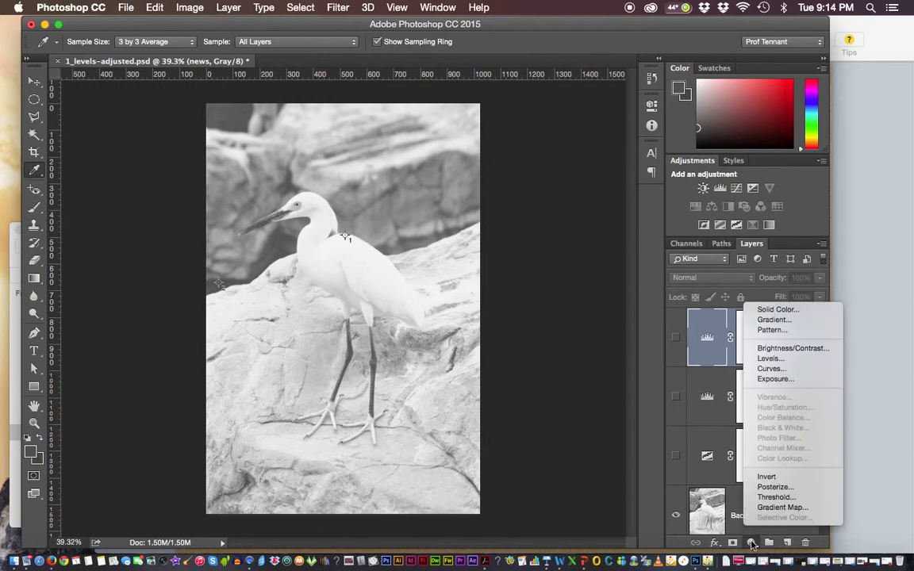
pyautogui.click(761, 360)
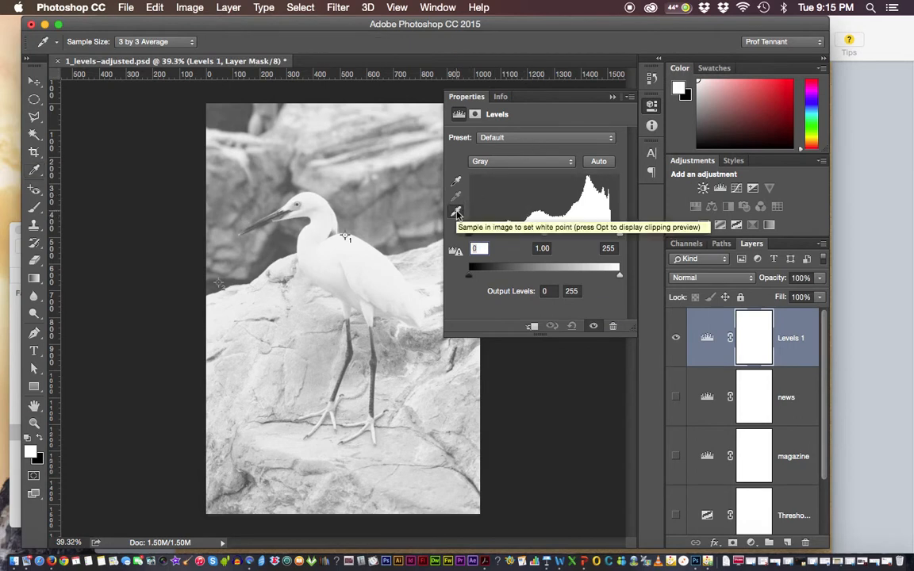
pyautogui.doubleClick(456, 214)
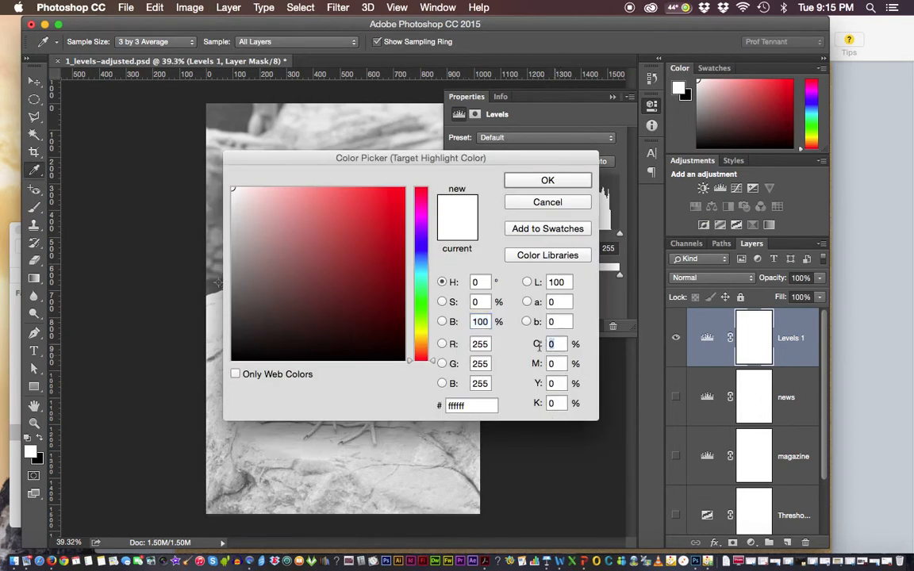
pyautogui.click(560, 403)
pyautogui.click(547, 180)
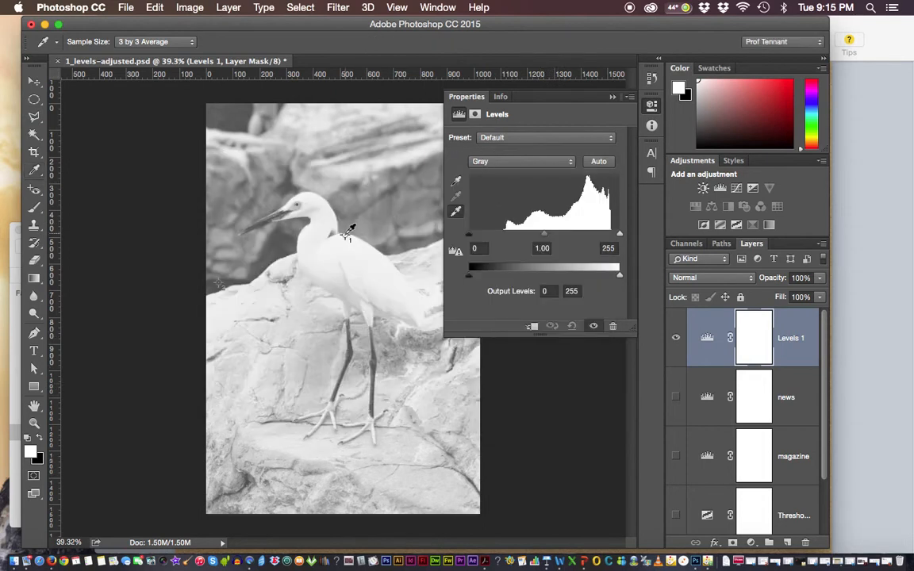
# - Set the new Levels layer's white point by sampling at color sampler 1 on the bird's back
pyautogui.press('super+equal')
pyautogui.press('super+equal')
pyautogui.press('super+equal')
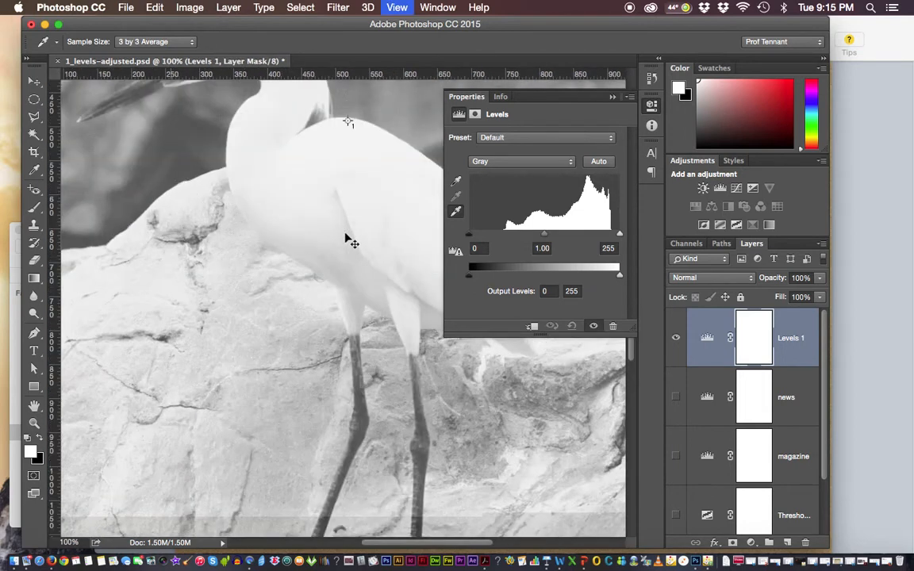
pyautogui.press('super+equal')
pyautogui.moveTo(352, 128); pyautogui.dragTo(361, 388)
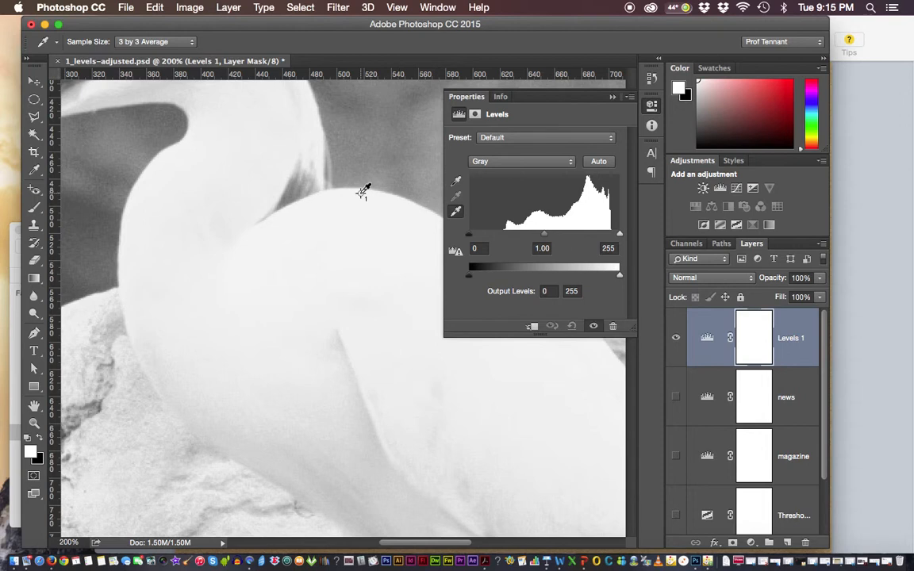
pyautogui.click(363, 192)
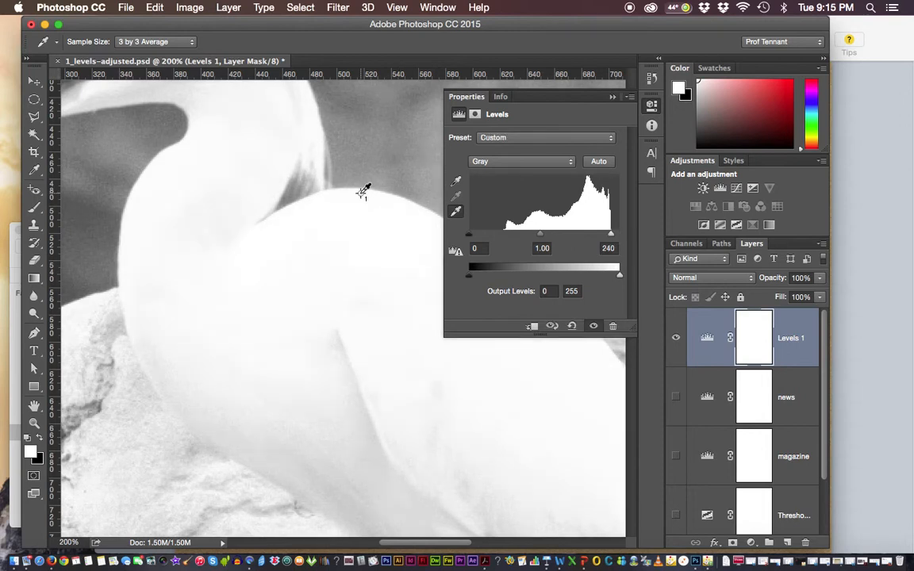
# - Set the Levels black point target color to C 0, M 0, Y 0, K 100% without saving it as a default
pyautogui.moveTo(163, 305); pyautogui.dragTo(423, 333)
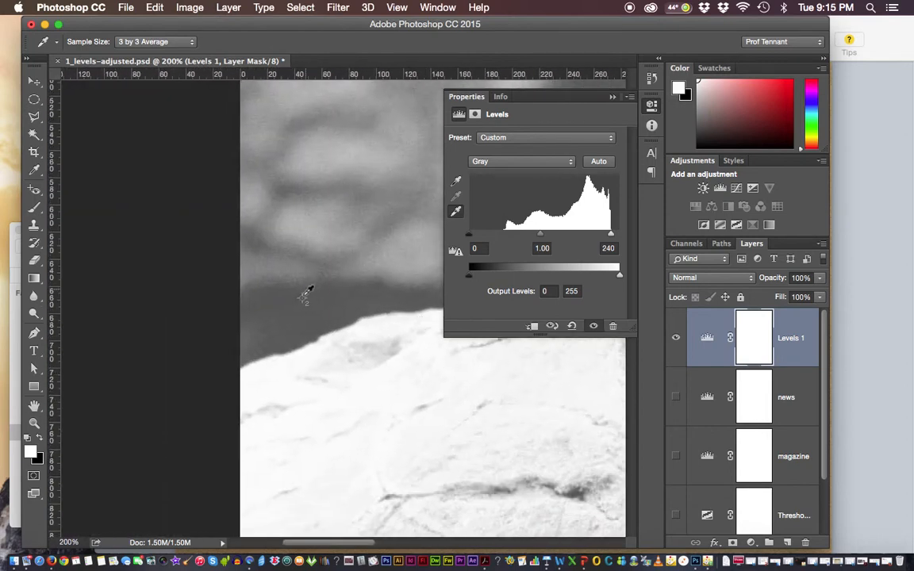
pyautogui.doubleClick(456, 184)
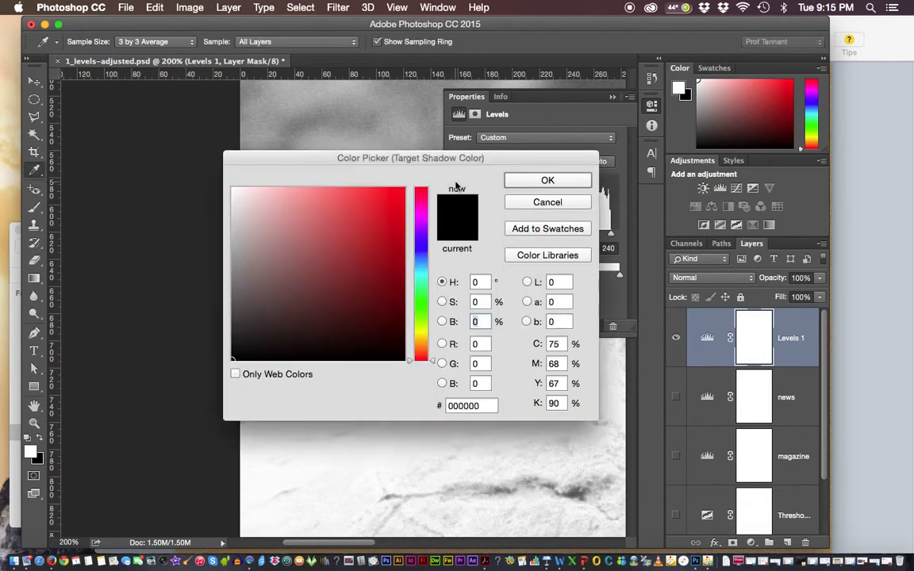
pyautogui.click(555, 343)
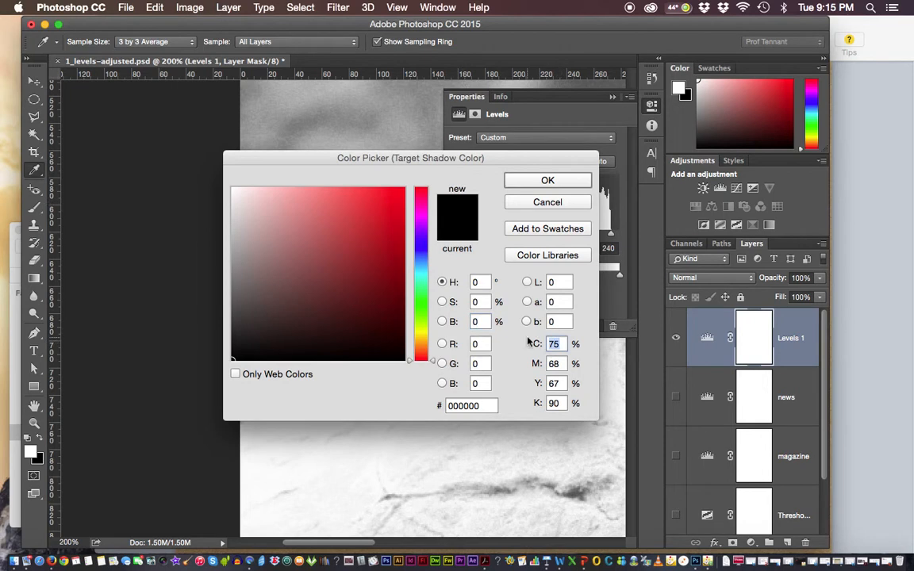
pyautogui.write('0')
pyautogui.press('Tab')
pyautogui.write('0')
pyautogui.press('Tab')
pyautogui.write('0')
pyautogui.press('Tab')
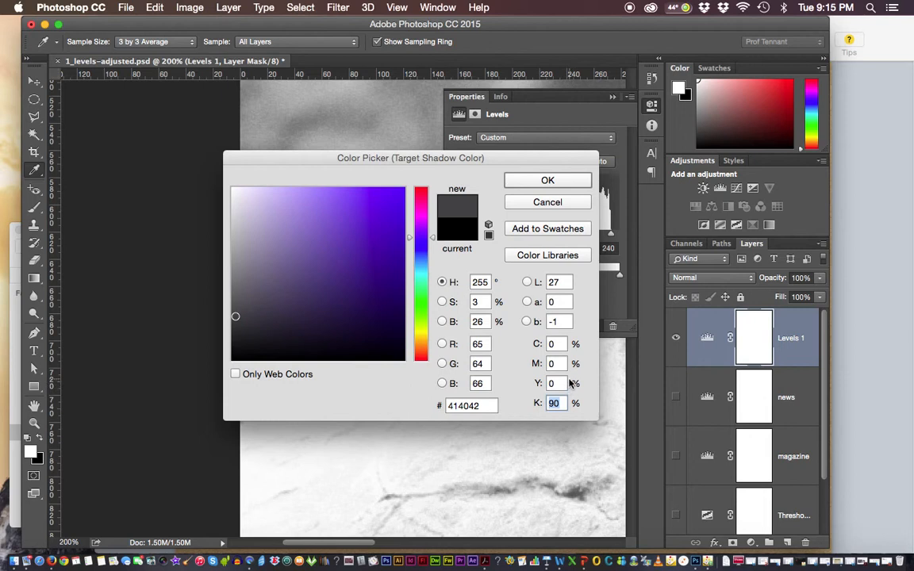
pyautogui.write('100')
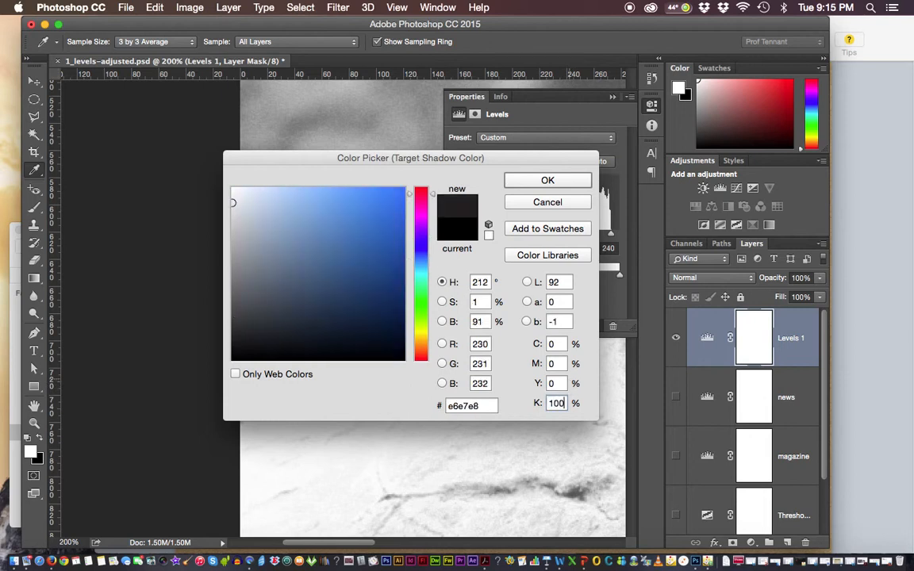
pyautogui.click(547, 181)
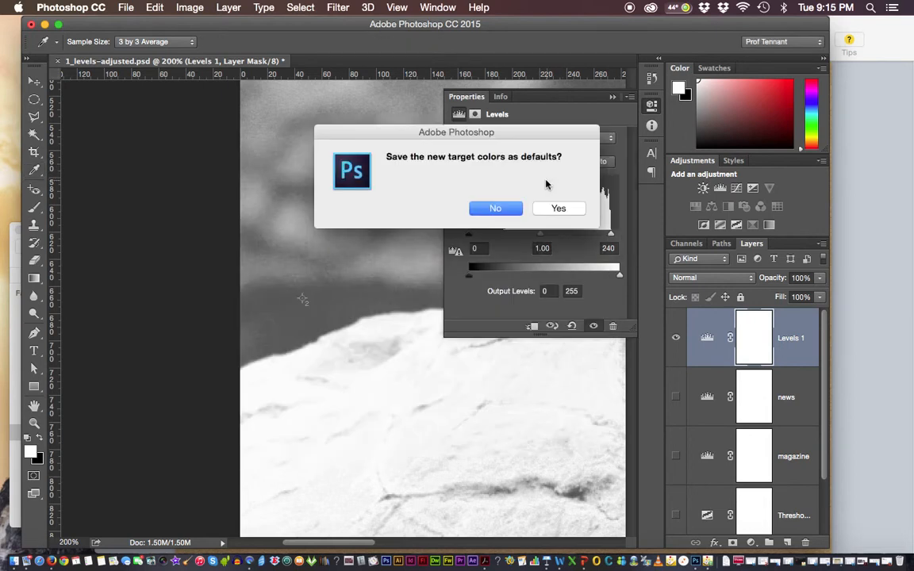
pyautogui.click(495, 208)
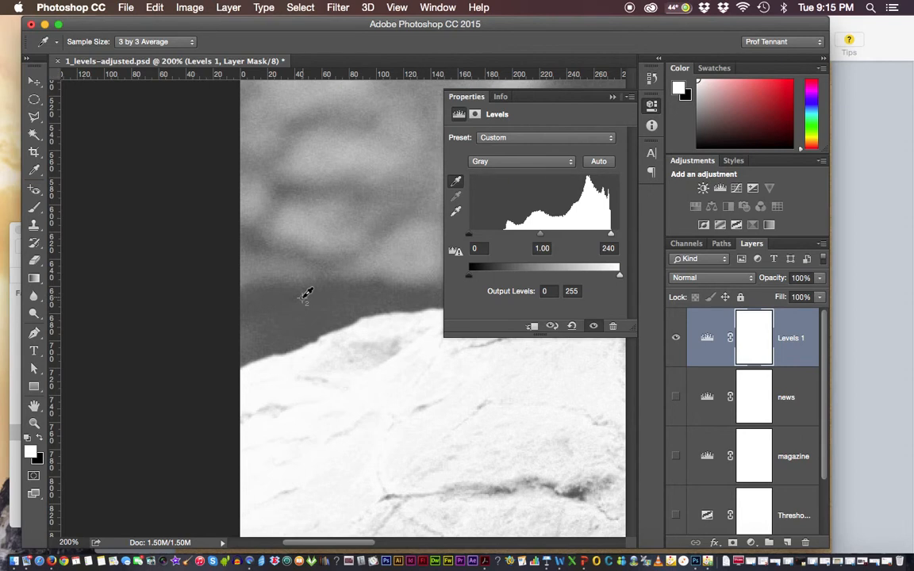
# - Set the black point by sampling at color sampler 2 in the dark rock, fine-tune the shadow input level, and check the sampler readings
pyautogui.click(302, 299)
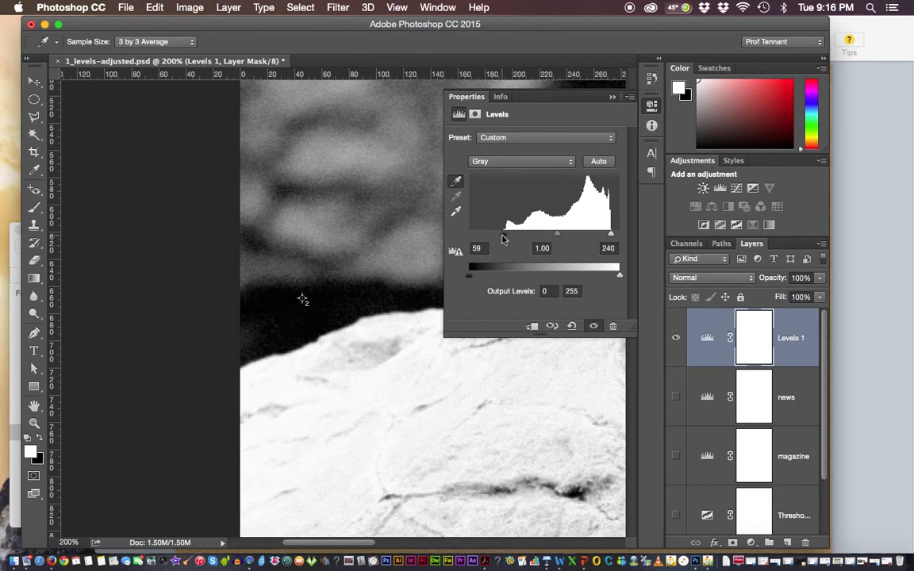
pyautogui.moveTo(503, 238); pyautogui.dragTo(502, 238)
pyautogui.press('F8')
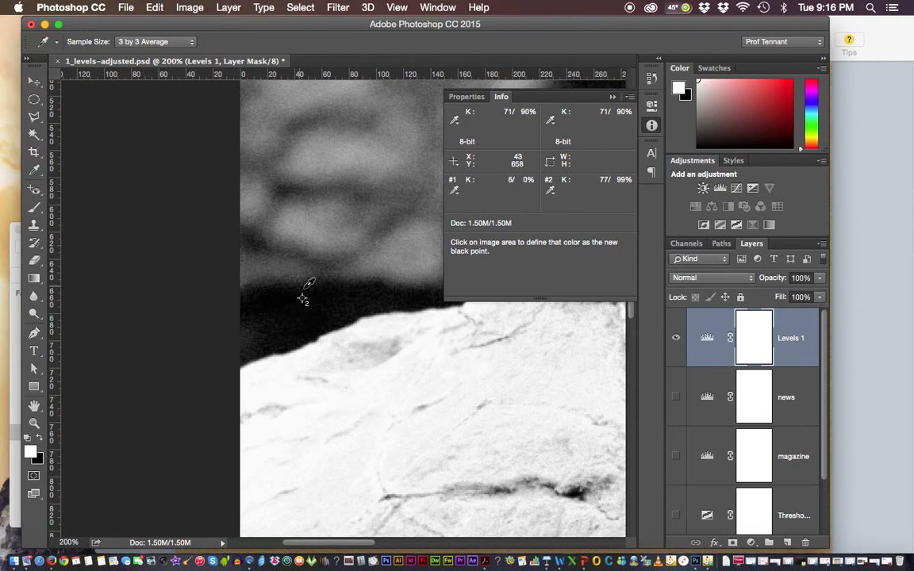
pyautogui.click(611, 97)
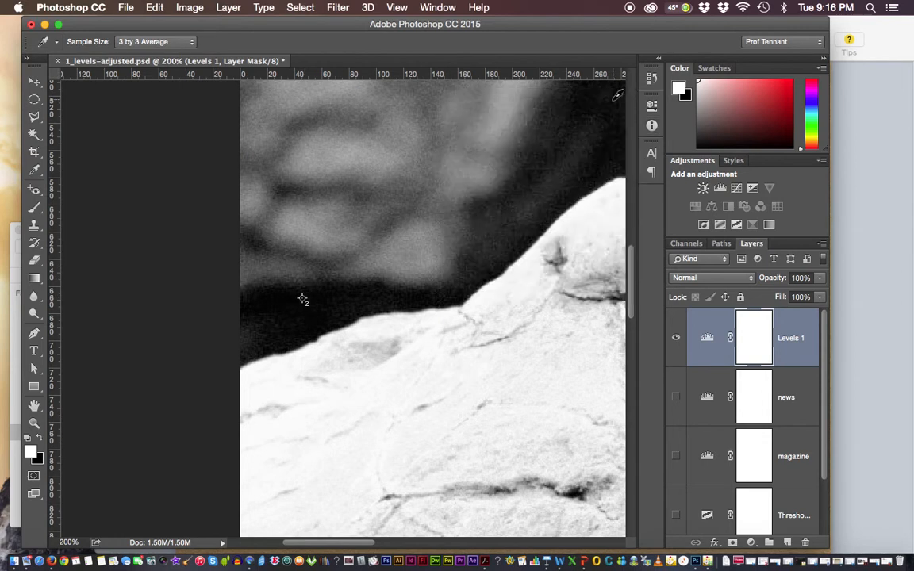
pyautogui.press('super+0')
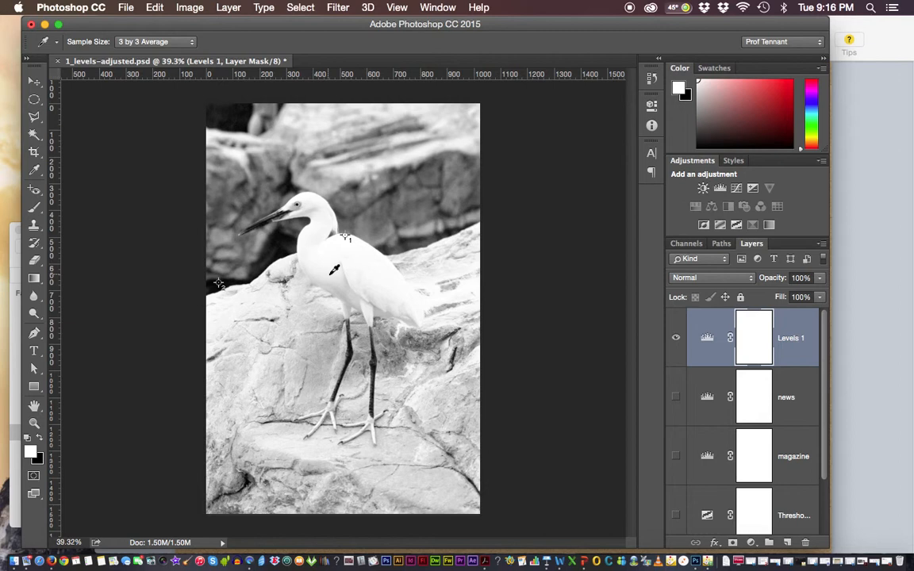
# - Rename the new Levels adjustment layer "web" and save the layered document
pyautogui.doubleClick(791, 338)
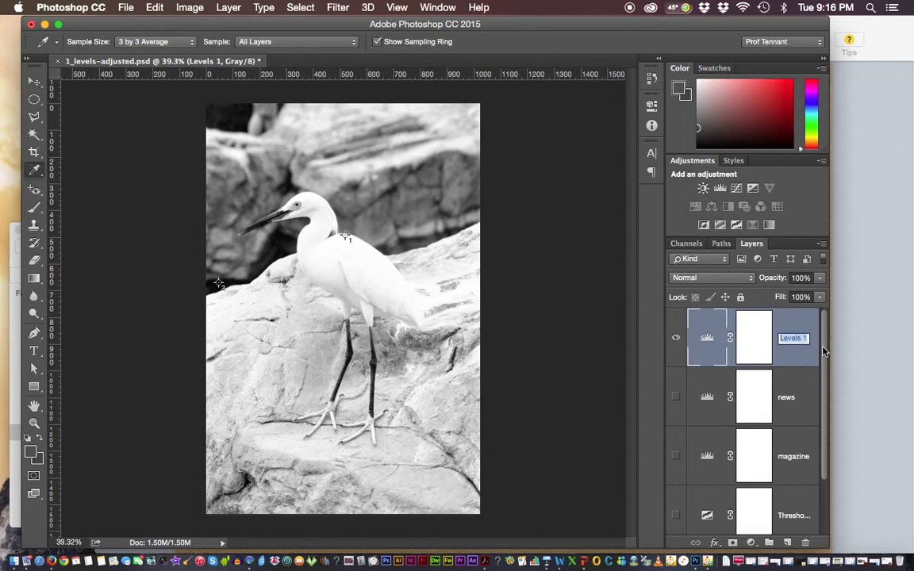
pyautogui.write('we')
pyautogui.press('Return')
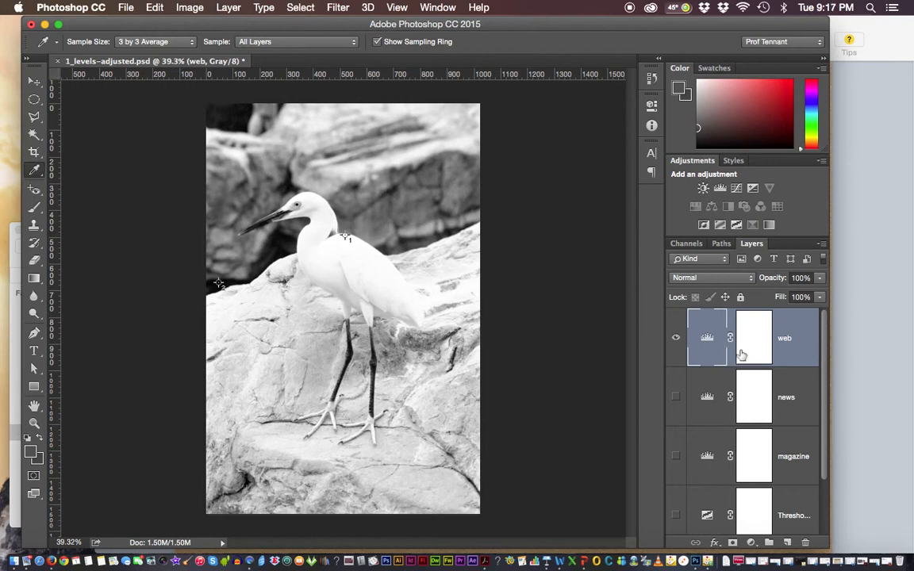
pyautogui.click(125, 8)
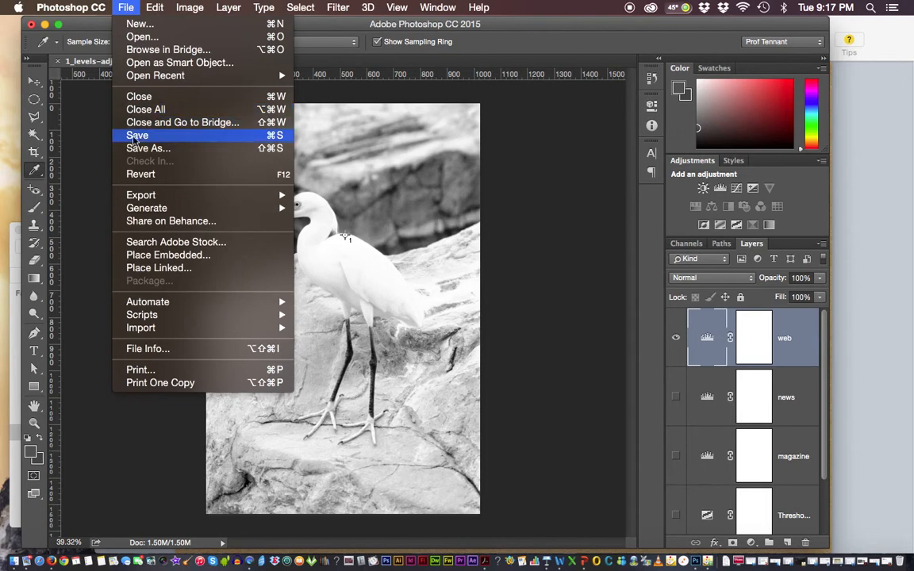
pyautogui.click(139, 137)
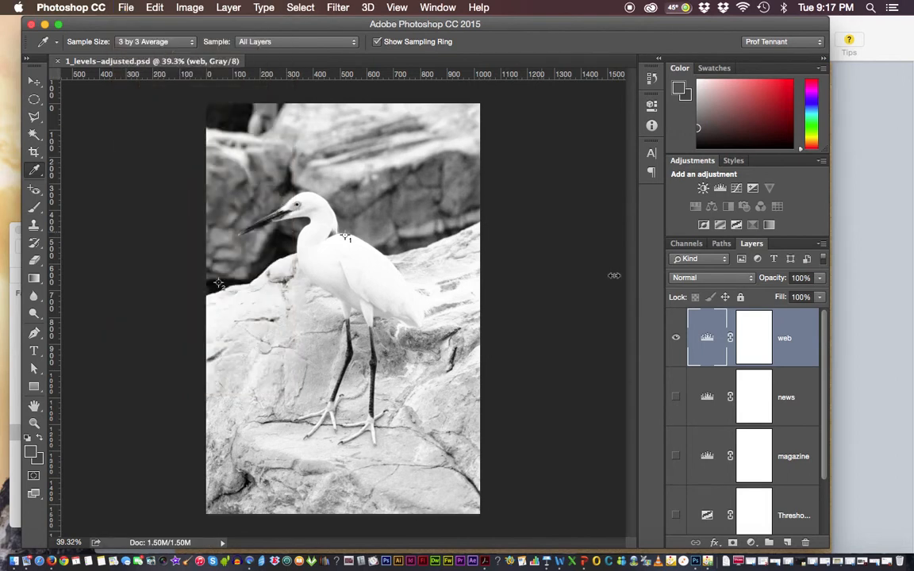
# - Flatten the image and discard the hidden layers
pyautogui.moveTo(824, 361); pyautogui.dragTo(823, 270)
pyautogui.click(821, 245)
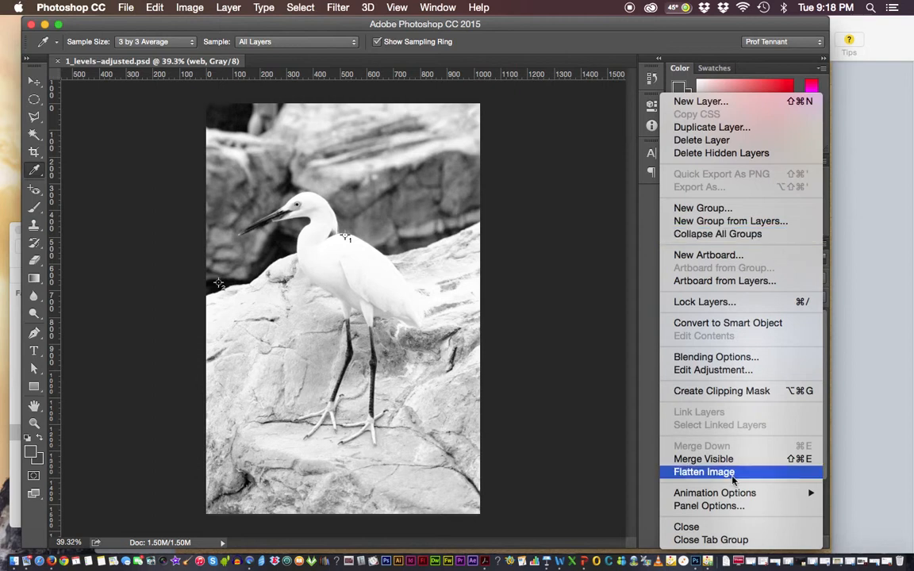
pyautogui.click(703, 472)
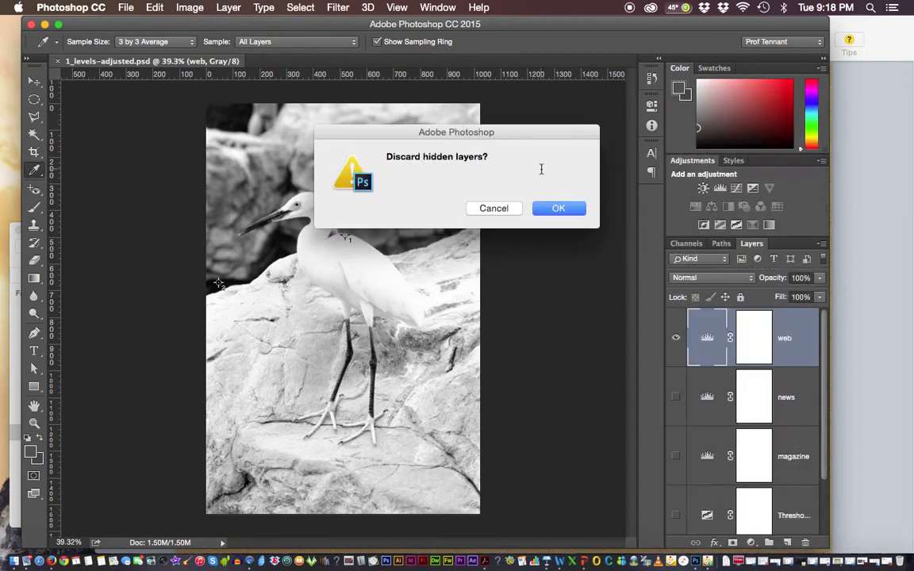
pyautogui.click(559, 209)
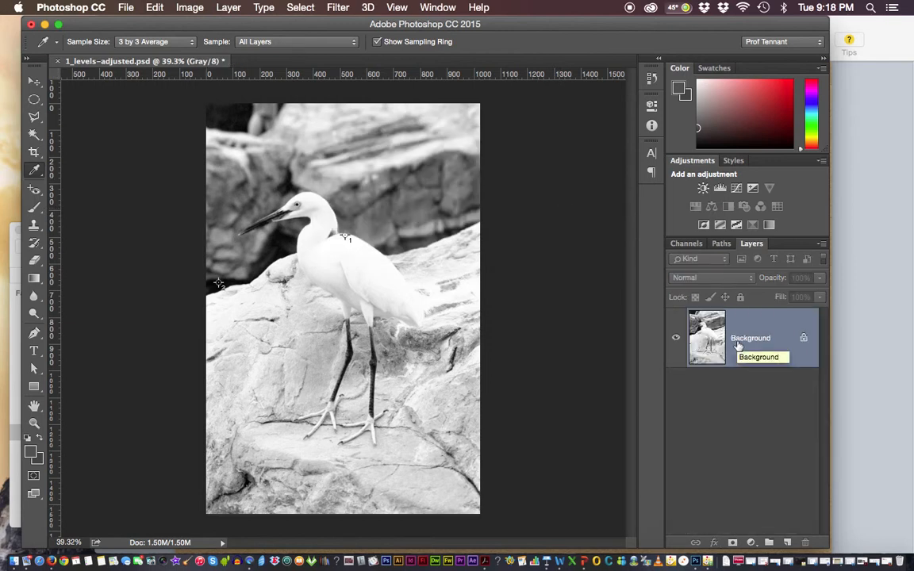
# - Start a Save for Web (Legacy) export of the flattened image as a JPEG with Very High quality
pyautogui.click(125, 8)
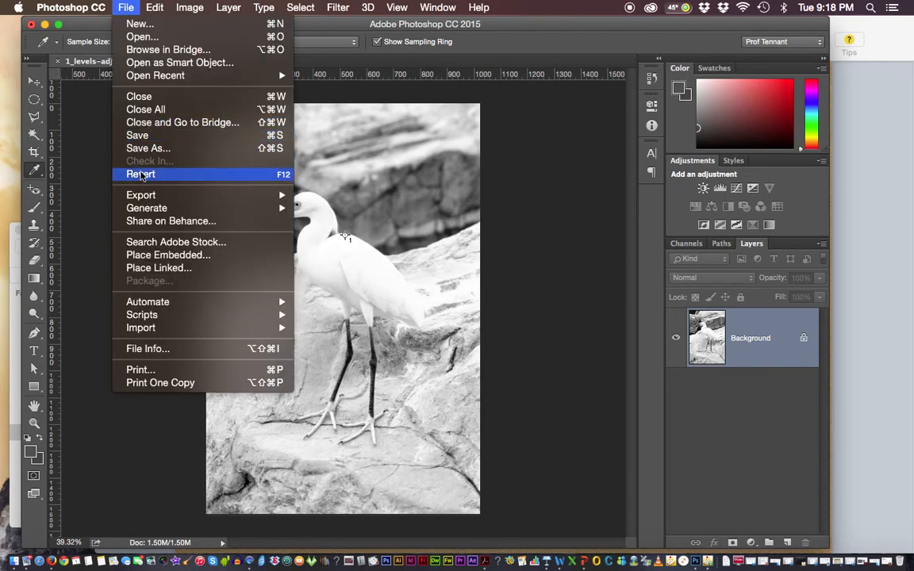
pyautogui.moveTo(139, 198)
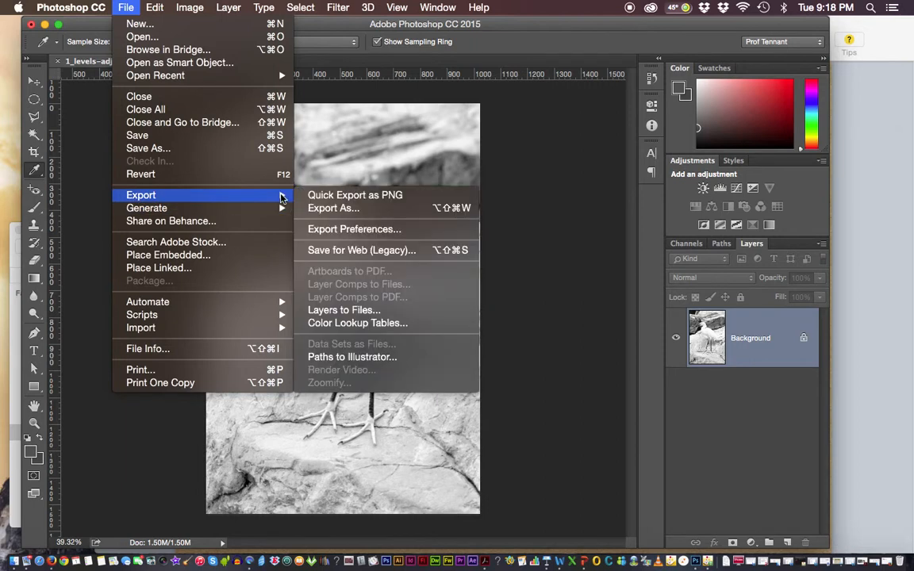
pyautogui.click(332, 252)
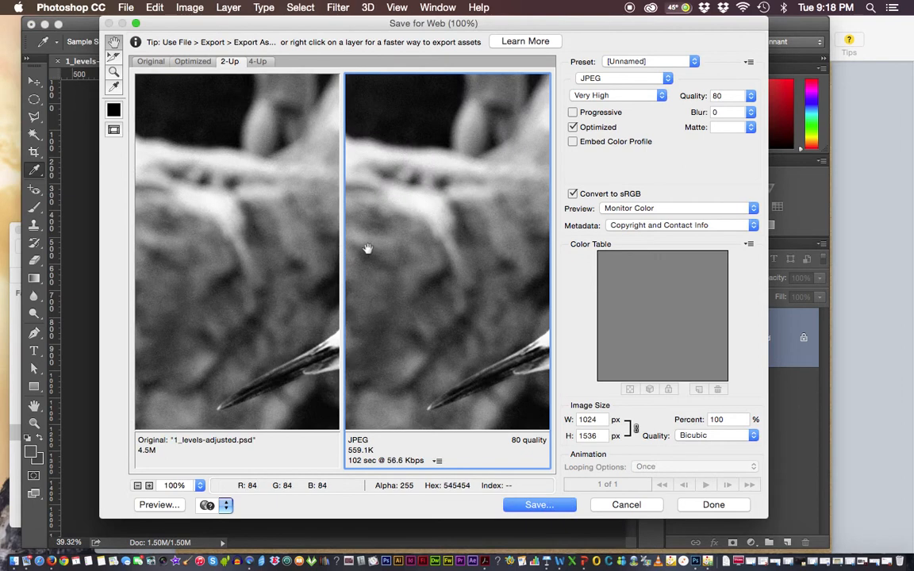
pyautogui.moveTo(331, 26); pyautogui.dragTo(329, 25)
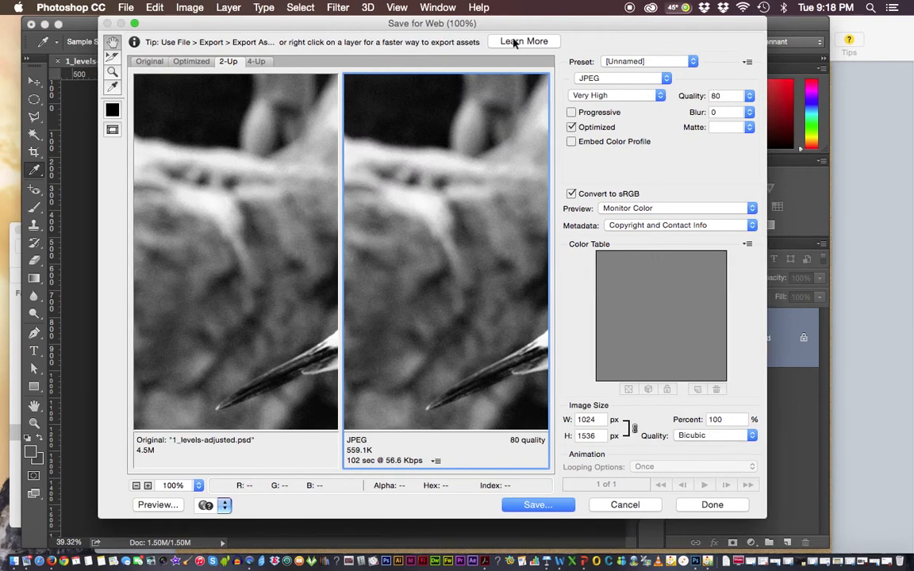
pyautogui.click(663, 80)
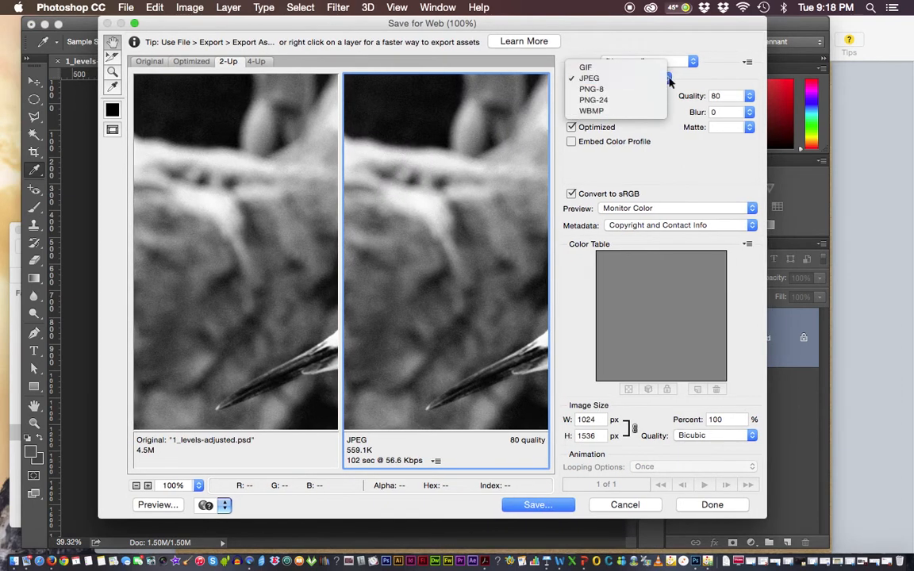
pyautogui.click(669, 82)
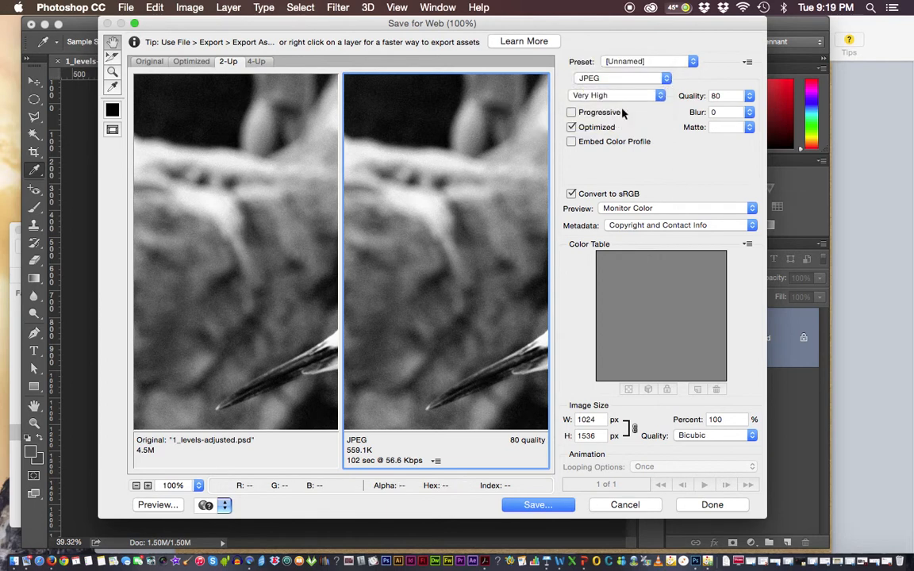
pyautogui.click(659, 96)
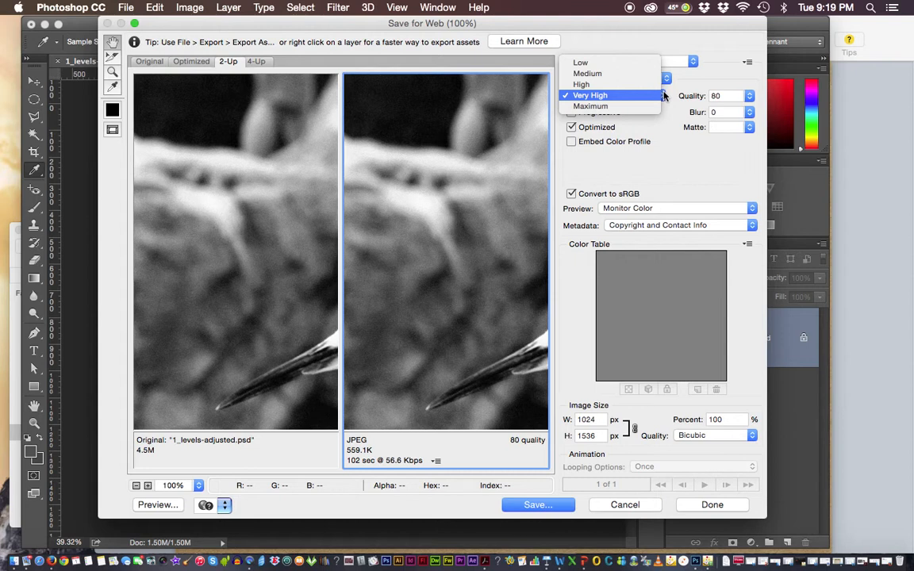
pyautogui.click(663, 95)
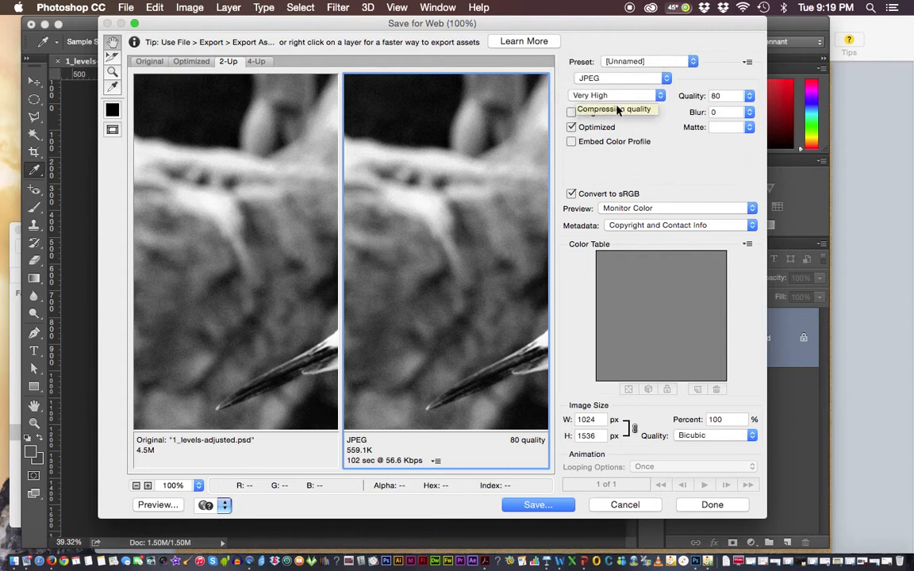
# - Save the optimized JPEG in the PHOTOSHOP EXAMPLES folder with "web" in its file name
pyautogui.click(540, 505)
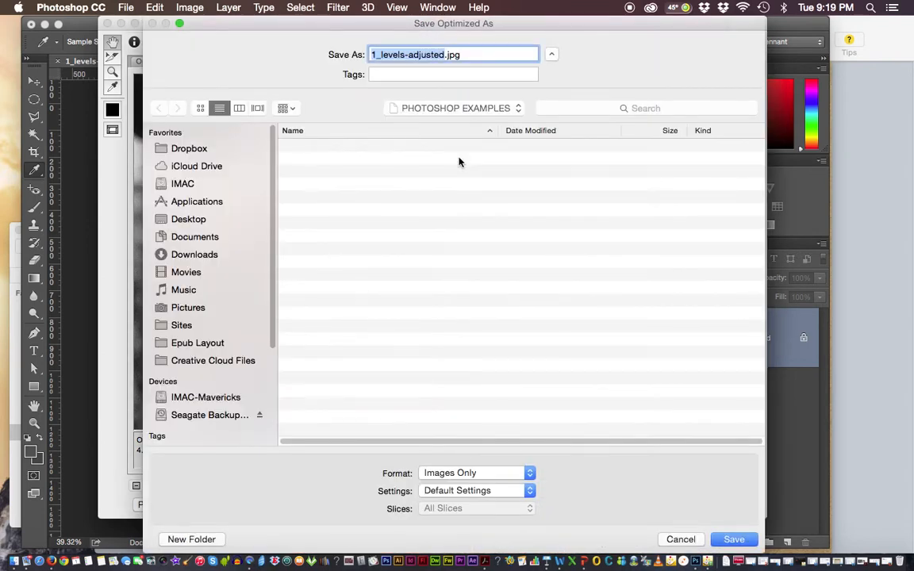
pyautogui.click(390, 109)
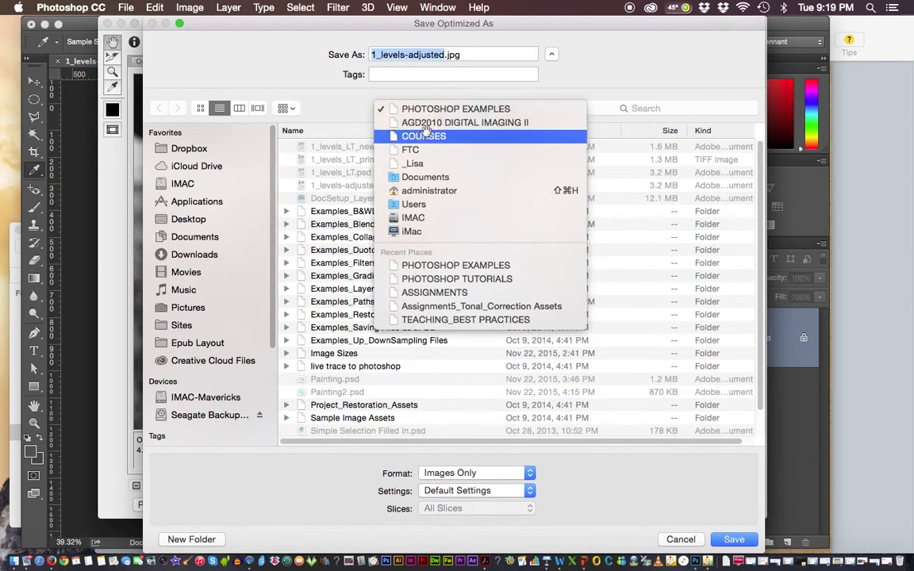
pyautogui.click(425, 123)
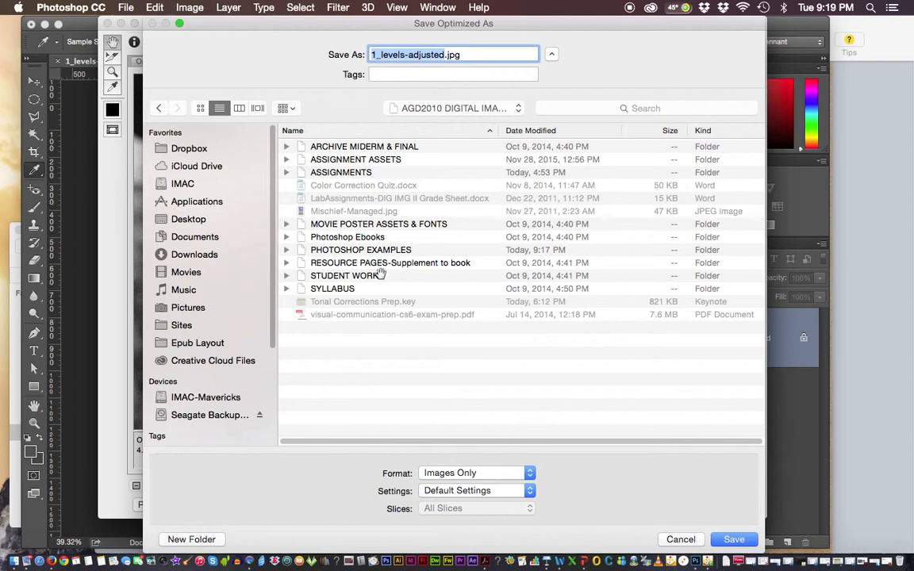
pyautogui.doubleClick(372, 250)
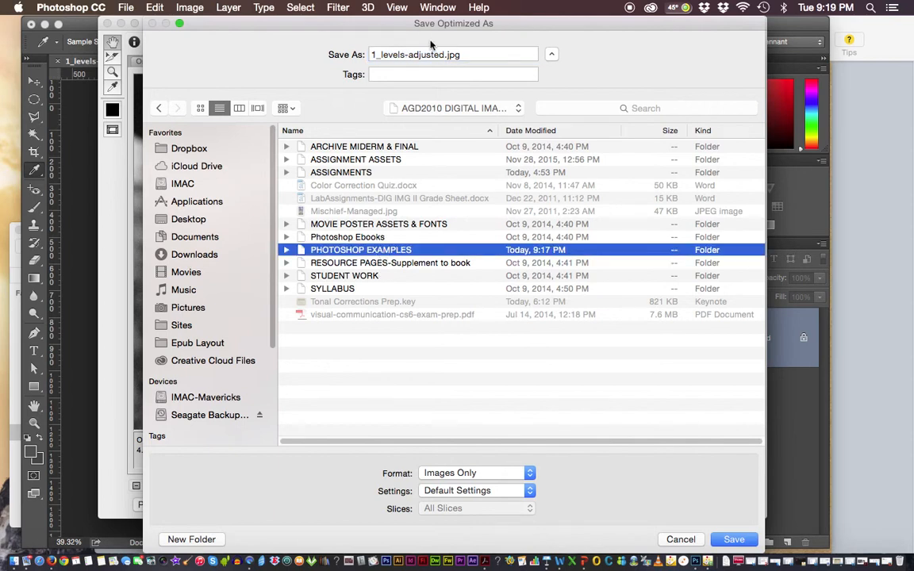
pyautogui.click(414, 55)
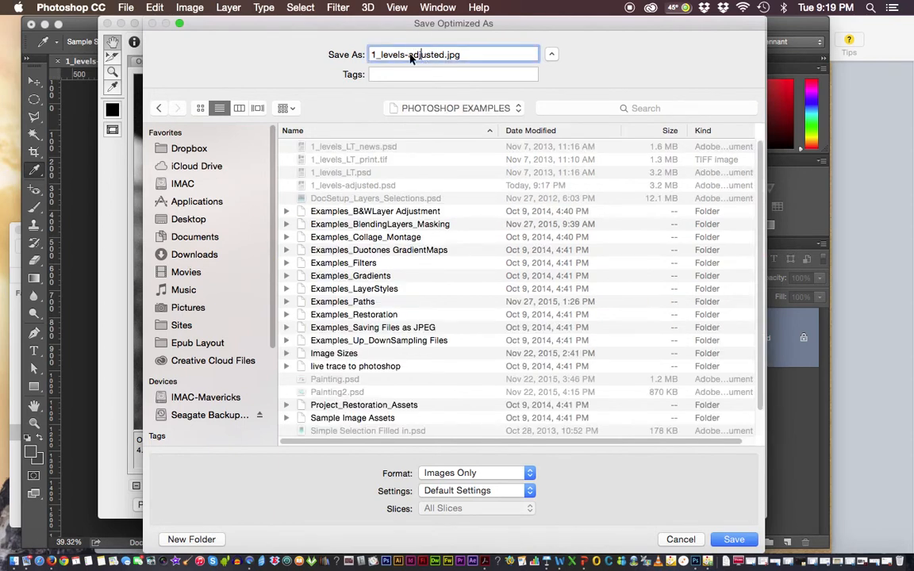
pyautogui.doubleClick(410, 56)
pyautogui.write('web')
pyautogui.click(427, 56)
pyautogui.click(733, 539)
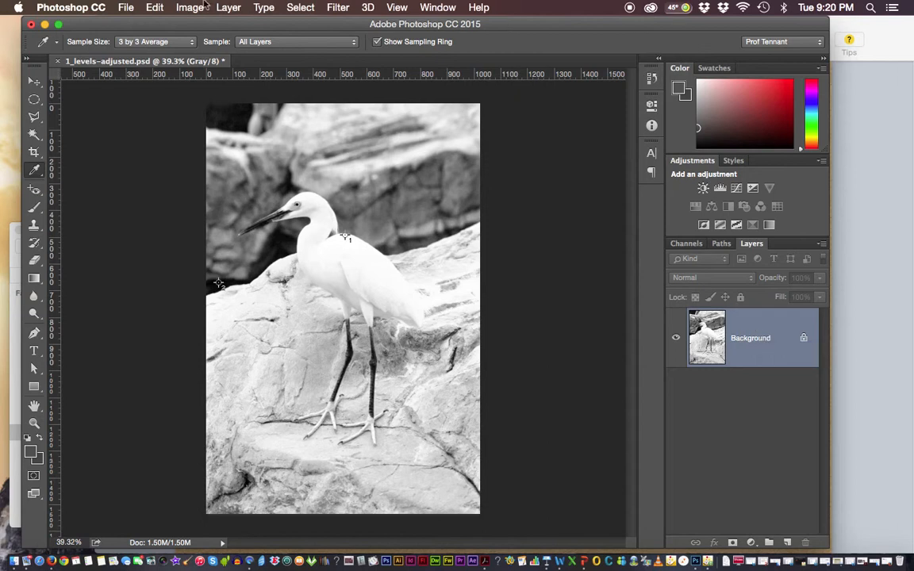
# - Restore the layered document by reverting to the Name Change (Save) history state before the Flatten Image state
pyautogui.click(154, 8)
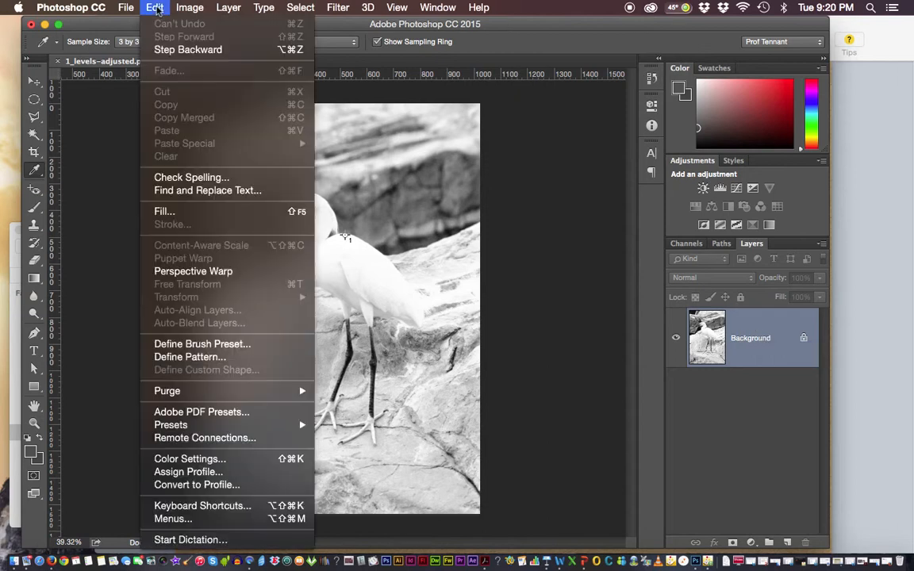
pyautogui.click(184, 50)
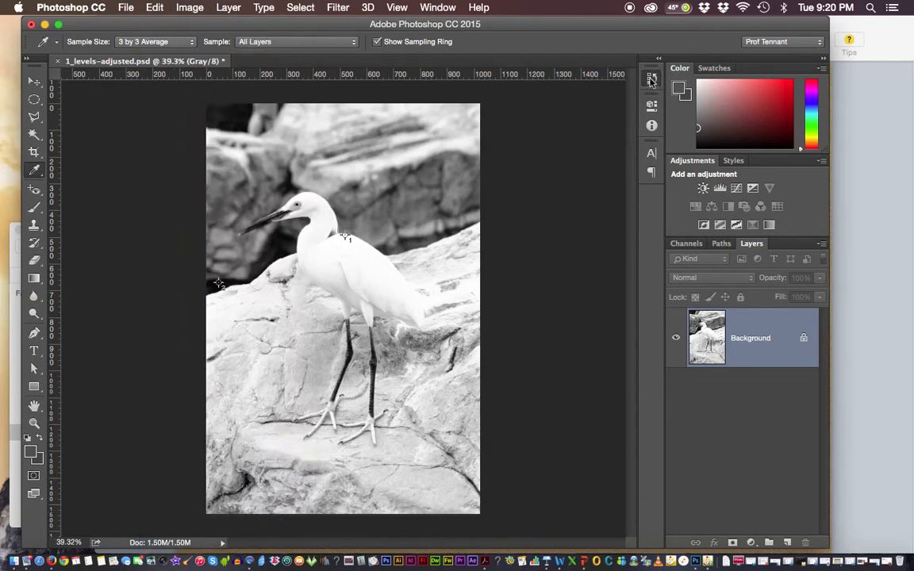
pyautogui.click(650, 79)
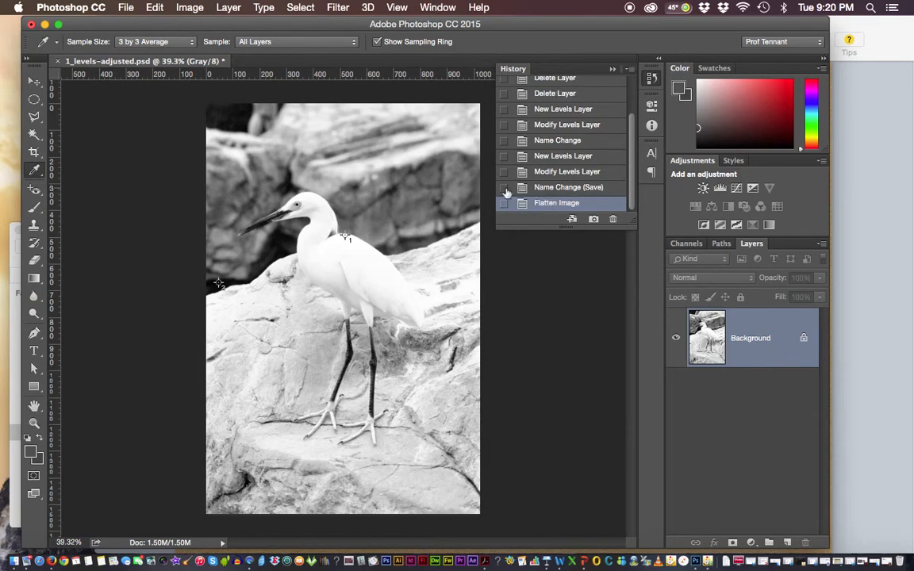
pyautogui.click(546, 188)
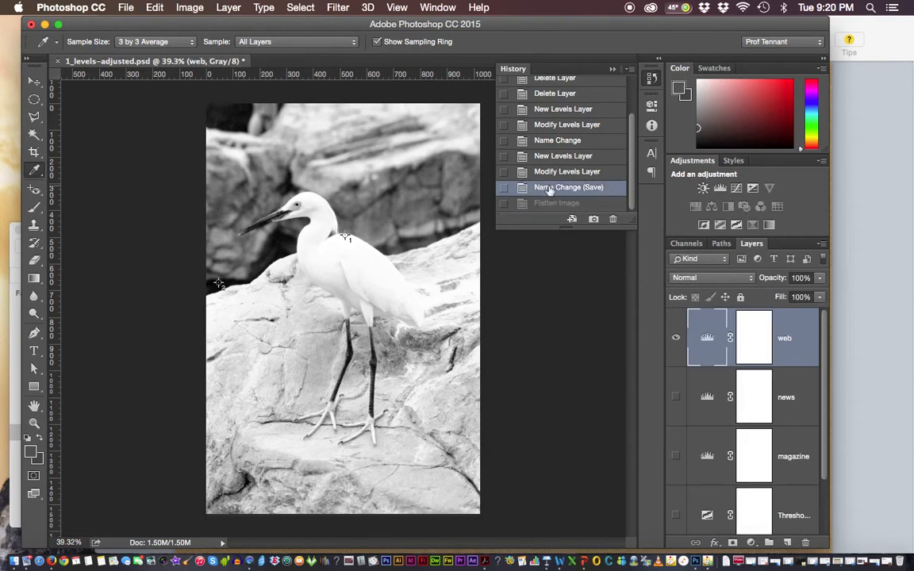
pyautogui.click(611, 69)
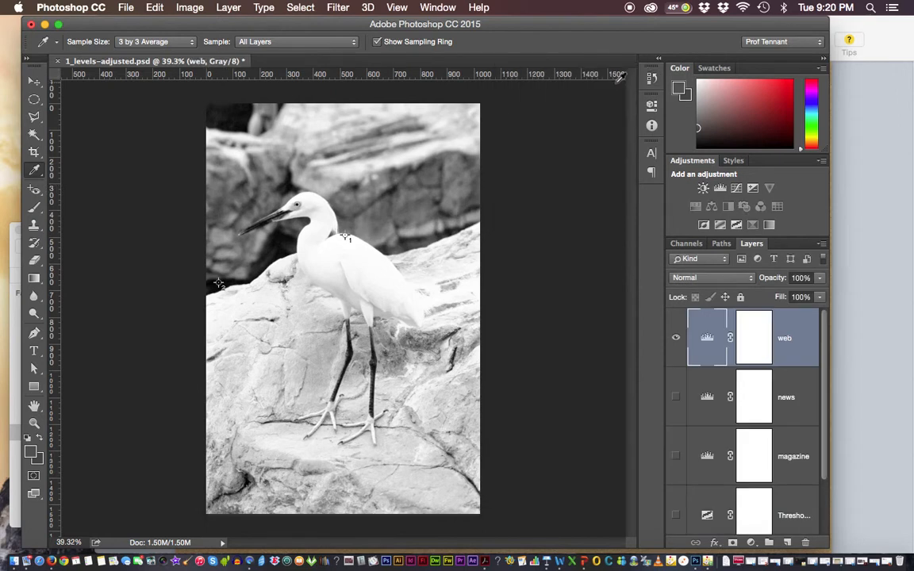
# - Switch the visible Levels adjustment from web to news and flatten the image, discarding the hidden layers
pyautogui.click(674, 339)
pyautogui.click(675, 396)
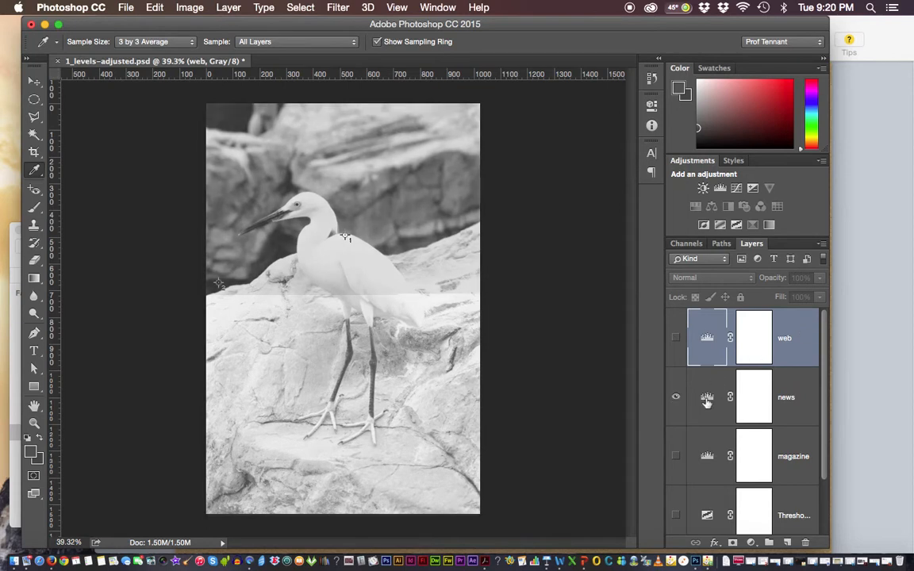
pyautogui.click(791, 400)
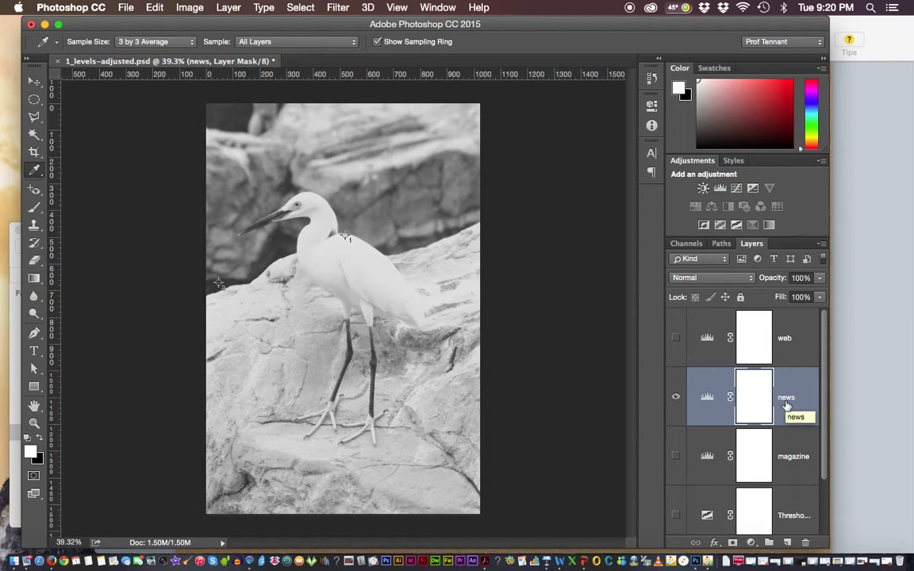
pyautogui.click(823, 243)
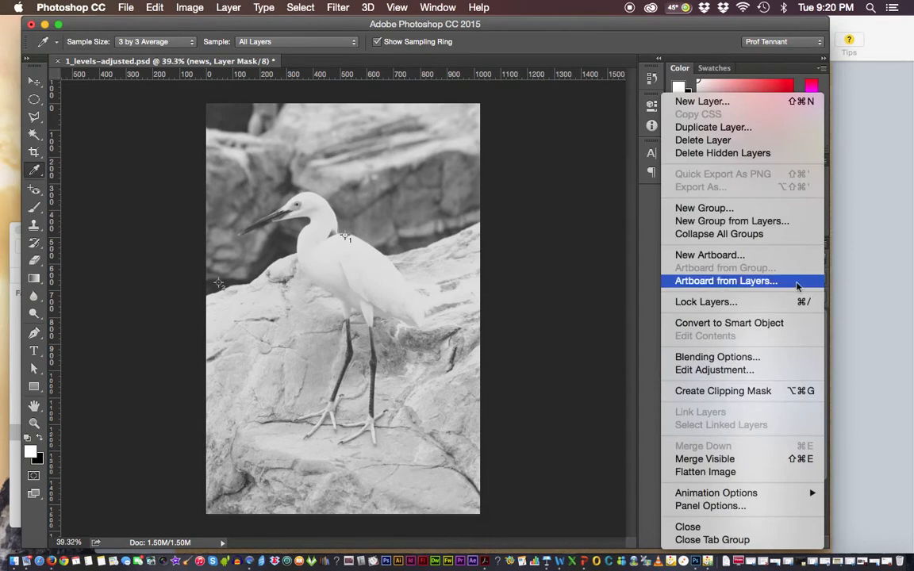
pyautogui.click(759, 472)
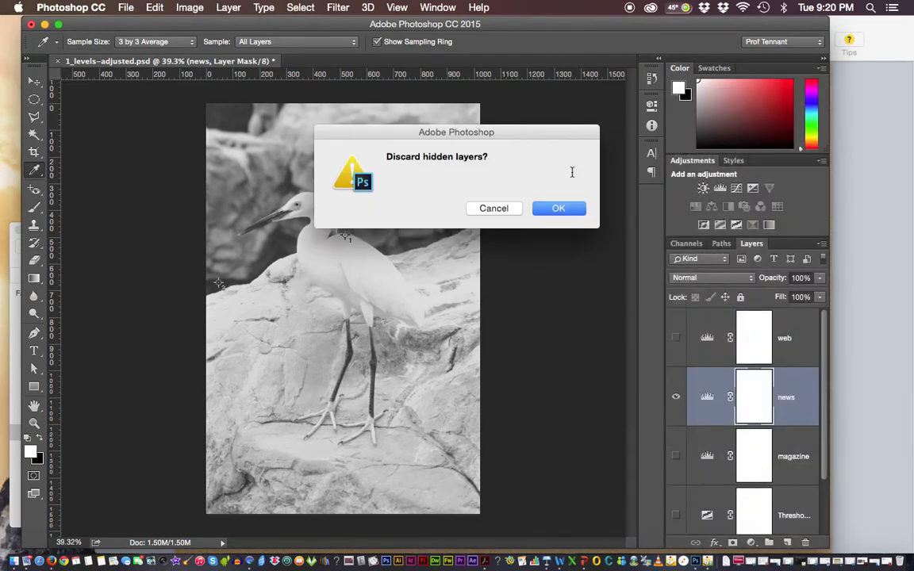
pyautogui.click(557, 209)
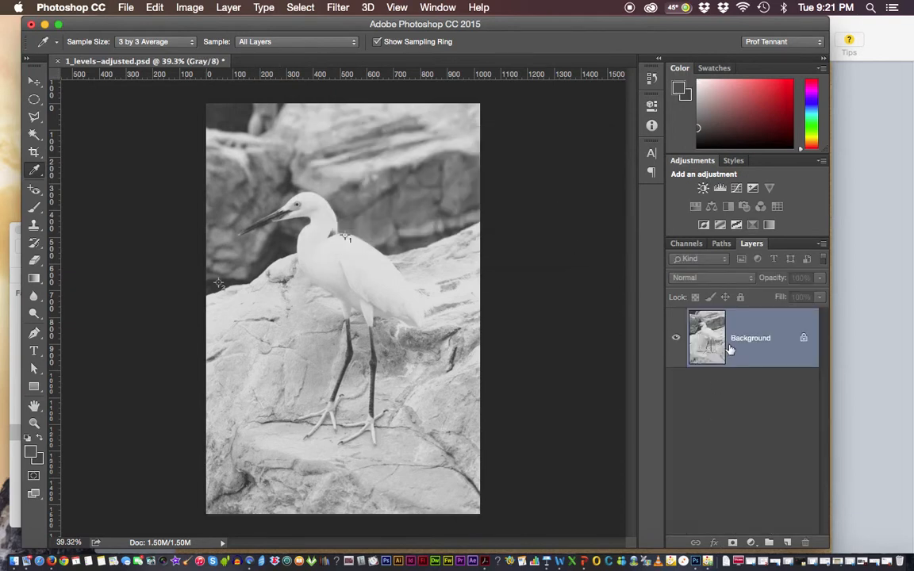
# - Save the flattened image as the TIFF 1_levels-news.tif in PHOTOSHOP EXAMPLES with LZW compression, interleaved pixel order and IBM PC byte order
pyautogui.click(126, 8)
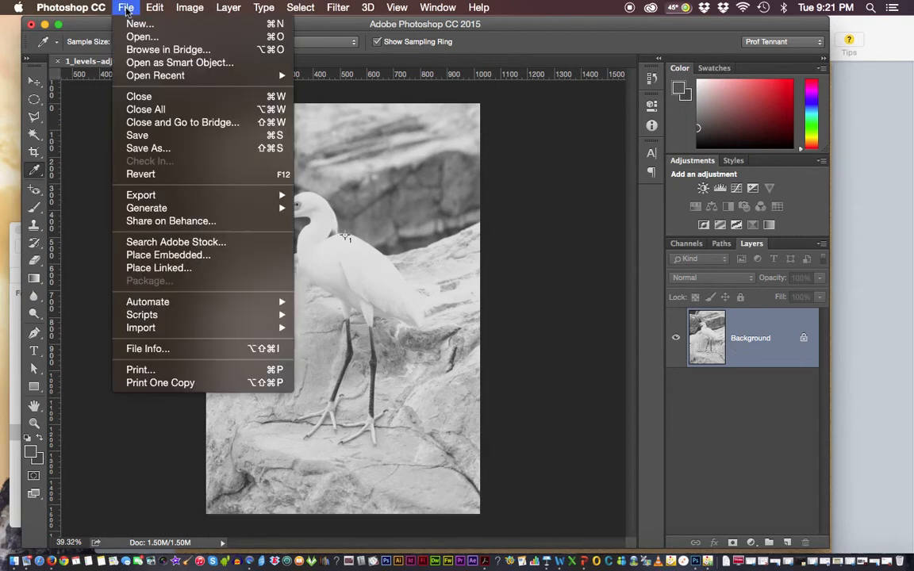
pyautogui.click(129, 150)
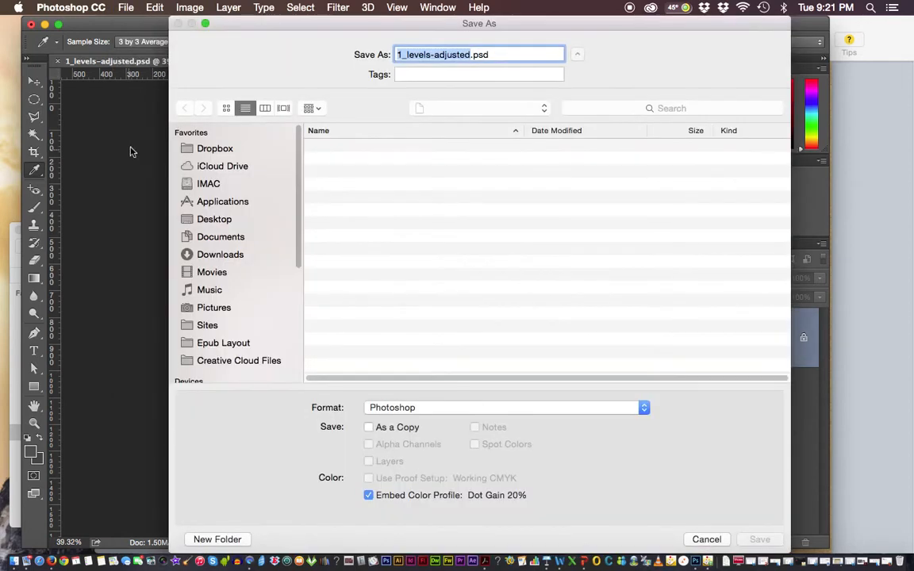
pyautogui.click(408, 407)
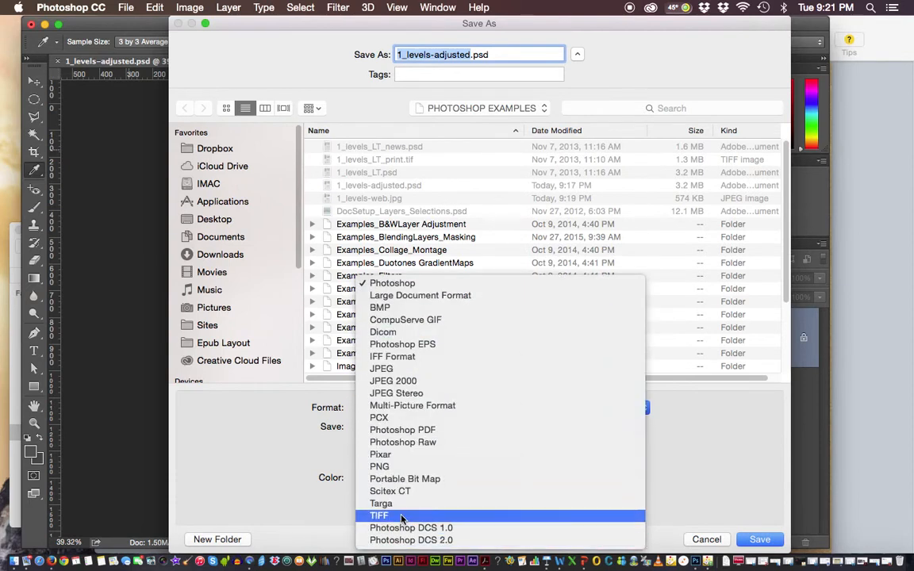
pyautogui.click(401, 516)
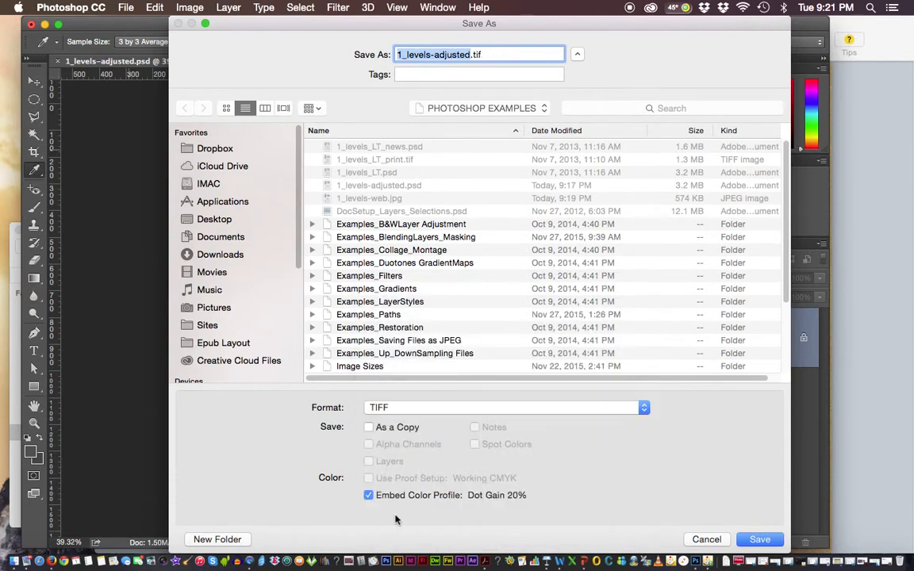
pyautogui.doubleClick(450, 54)
pyautogui.write('news')
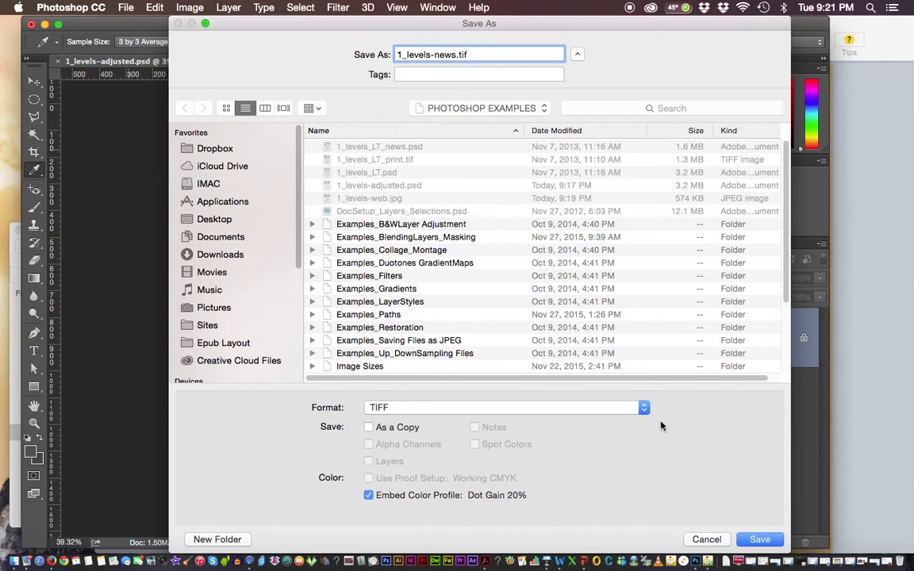
pyautogui.press('Return')
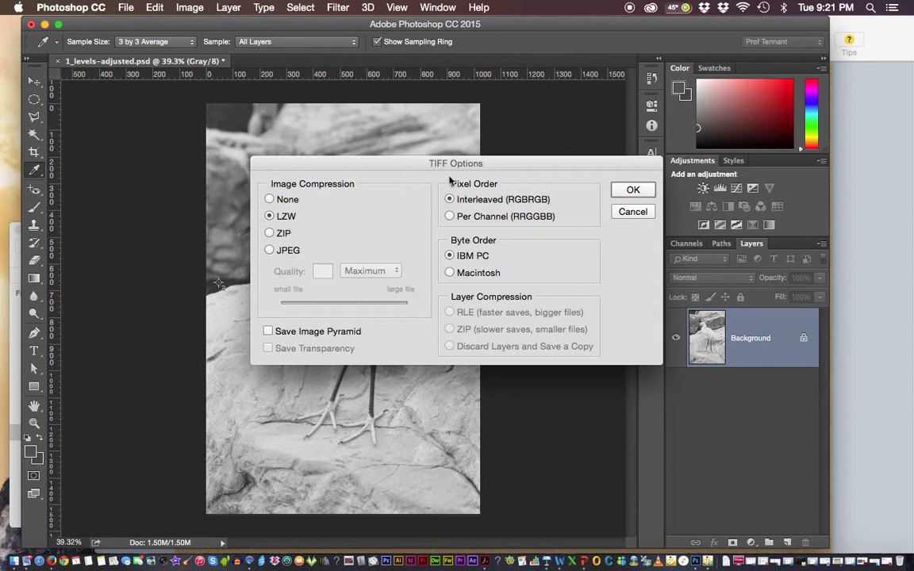
pyautogui.moveTo(406, 158); pyautogui.dragTo(375, 123)
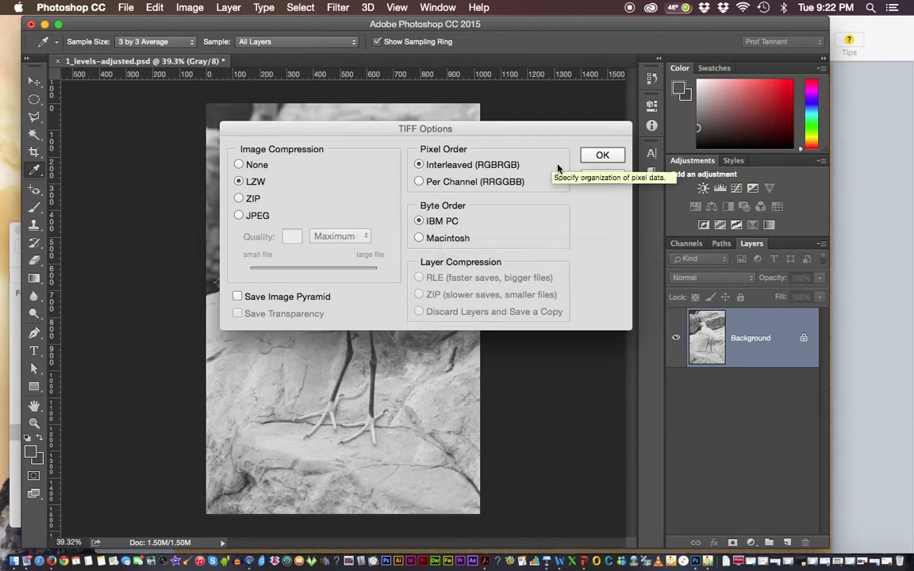
pyautogui.click(601, 156)
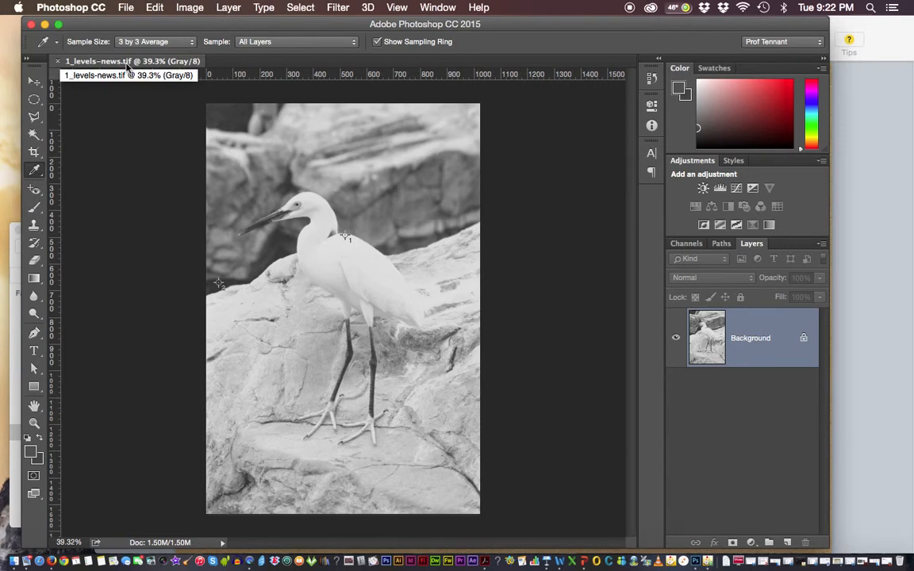
# - Reopen the layered document 1_levels-adjusted.psd from the recently used files
pyautogui.click(126, 8)
pyautogui.moveTo(152, 80)
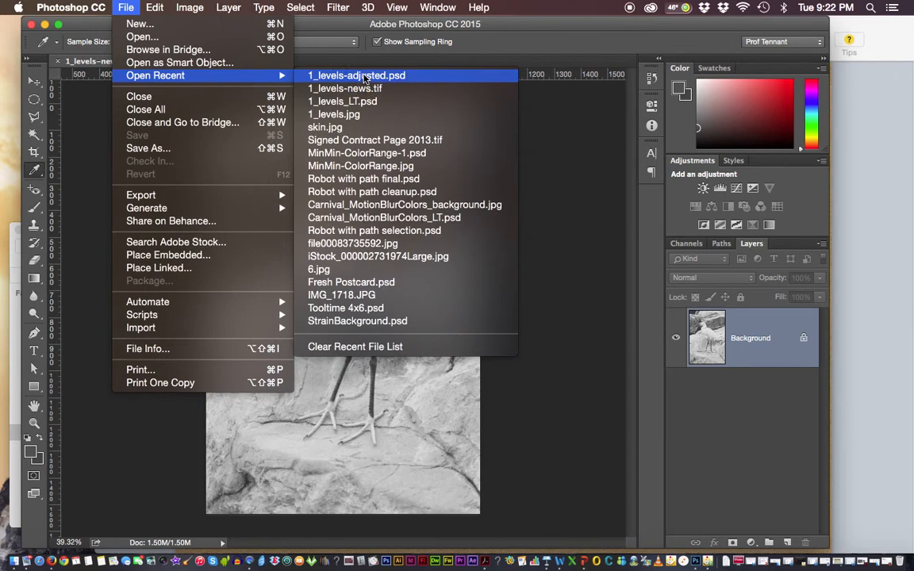
pyautogui.click(364, 76)
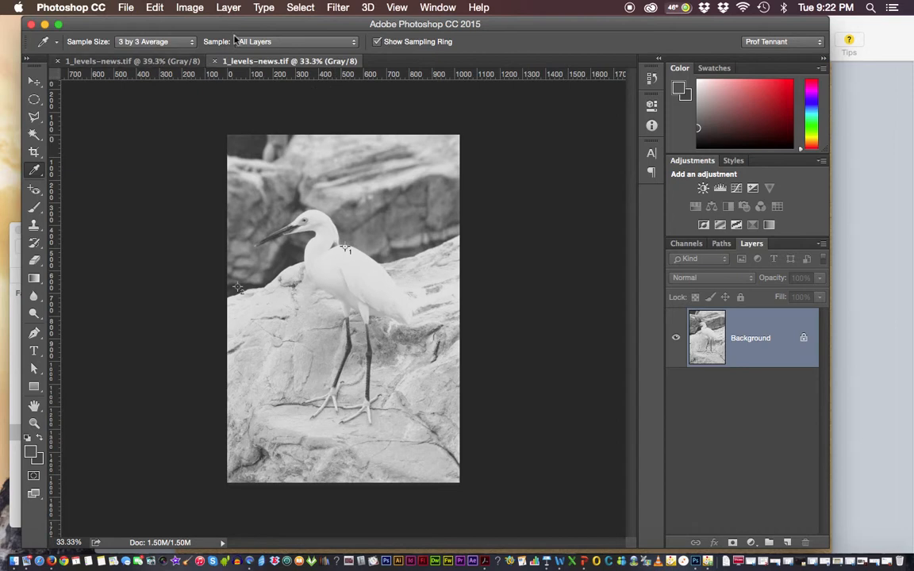
pyautogui.click(124, 9)
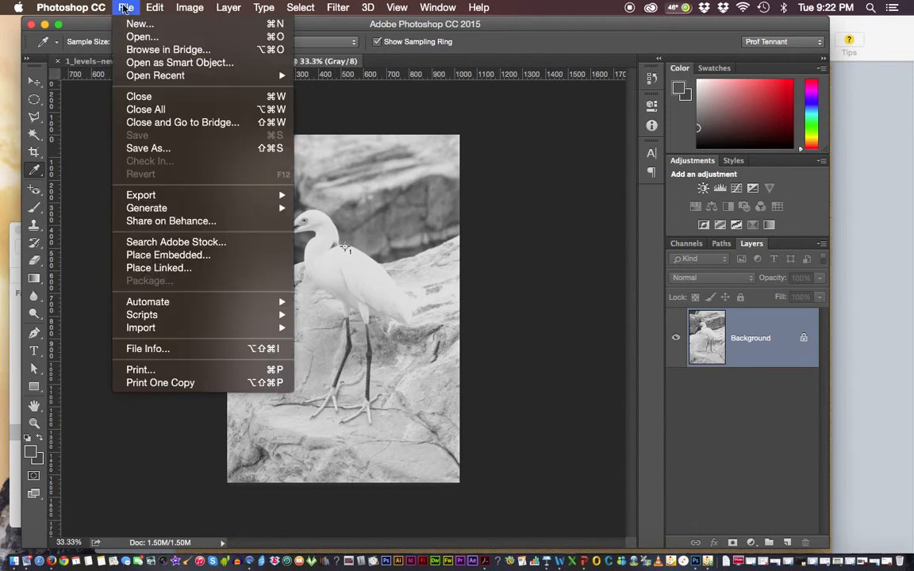
pyautogui.click(124, 9)
pyautogui.click(124, 8)
pyautogui.moveTo(142, 79)
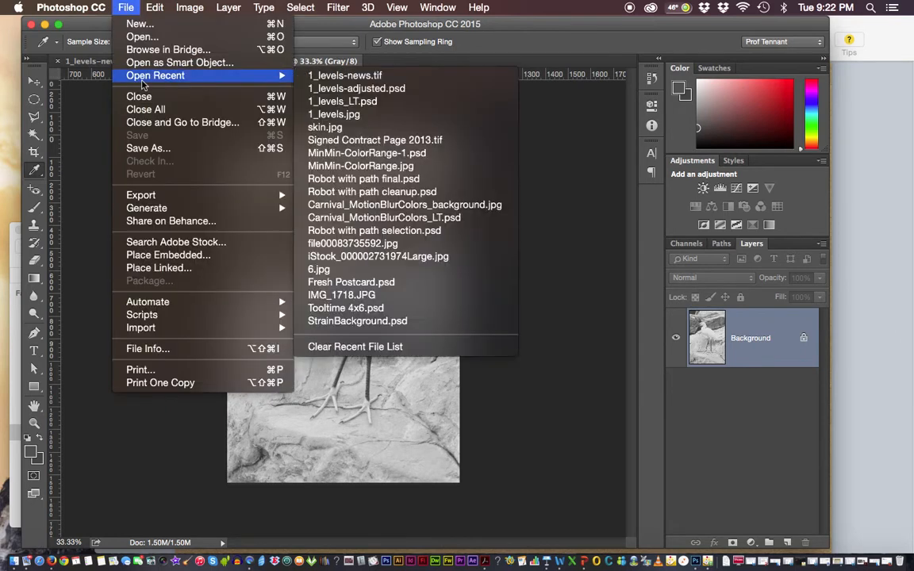
pyautogui.click(387, 96)
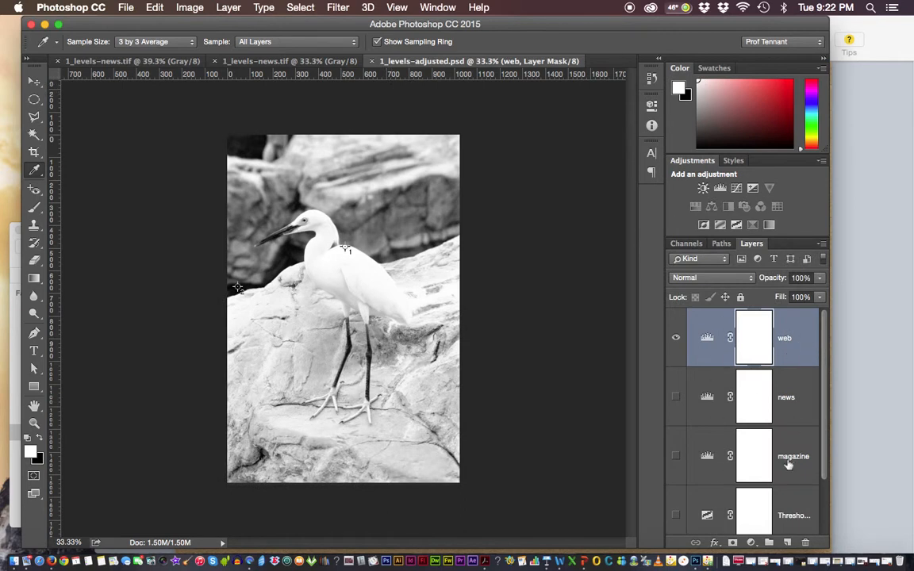
# - Hide the web layer and show the magazine Levels layer in the reopened layered document
pyautogui.click(676, 337)
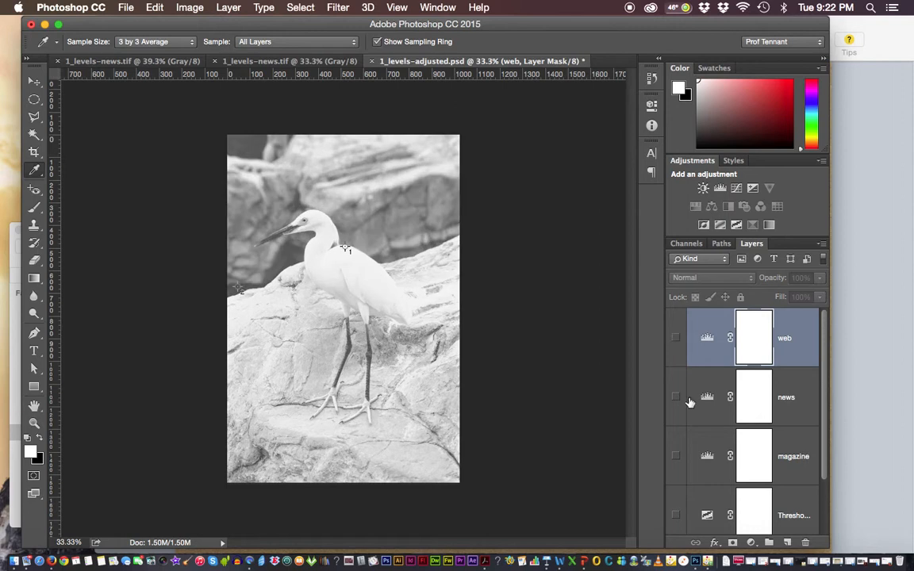
pyautogui.click(676, 457)
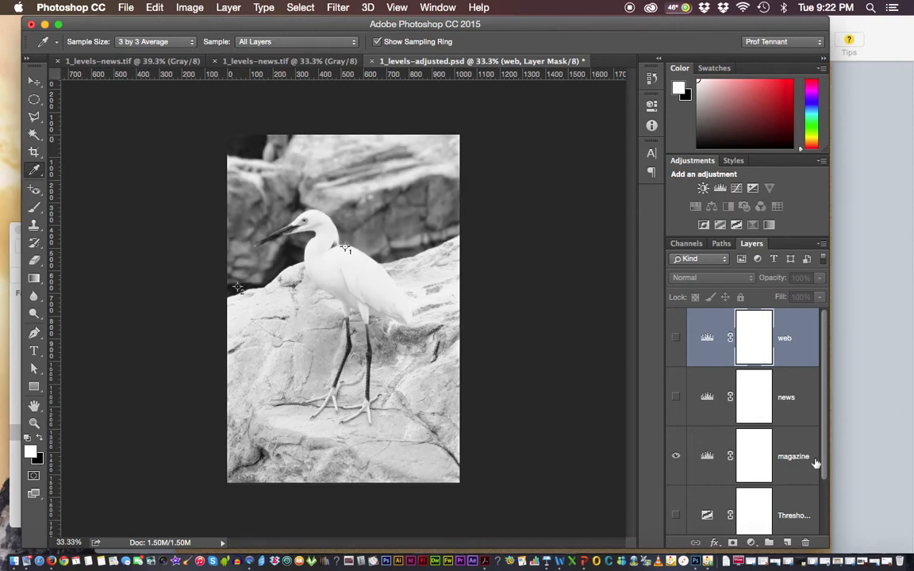
pyautogui.click(821, 524)
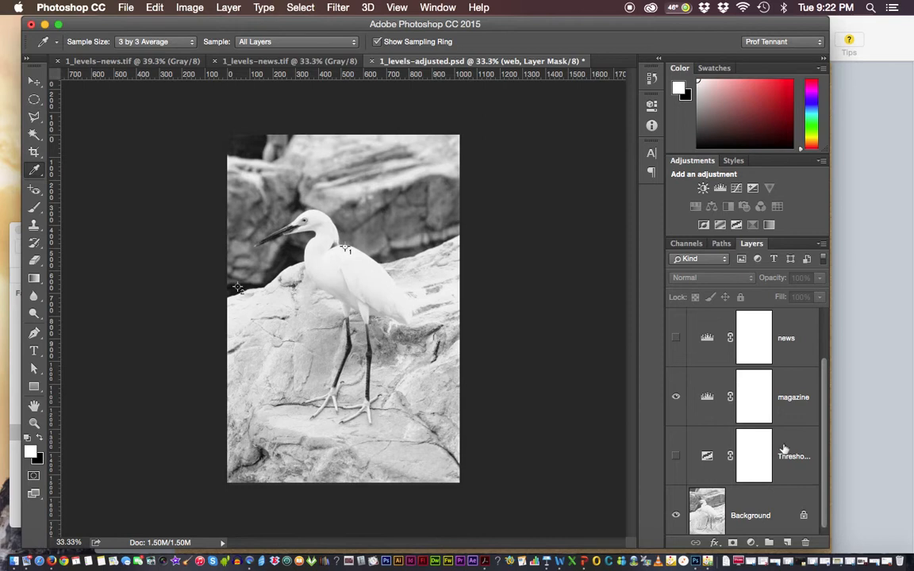